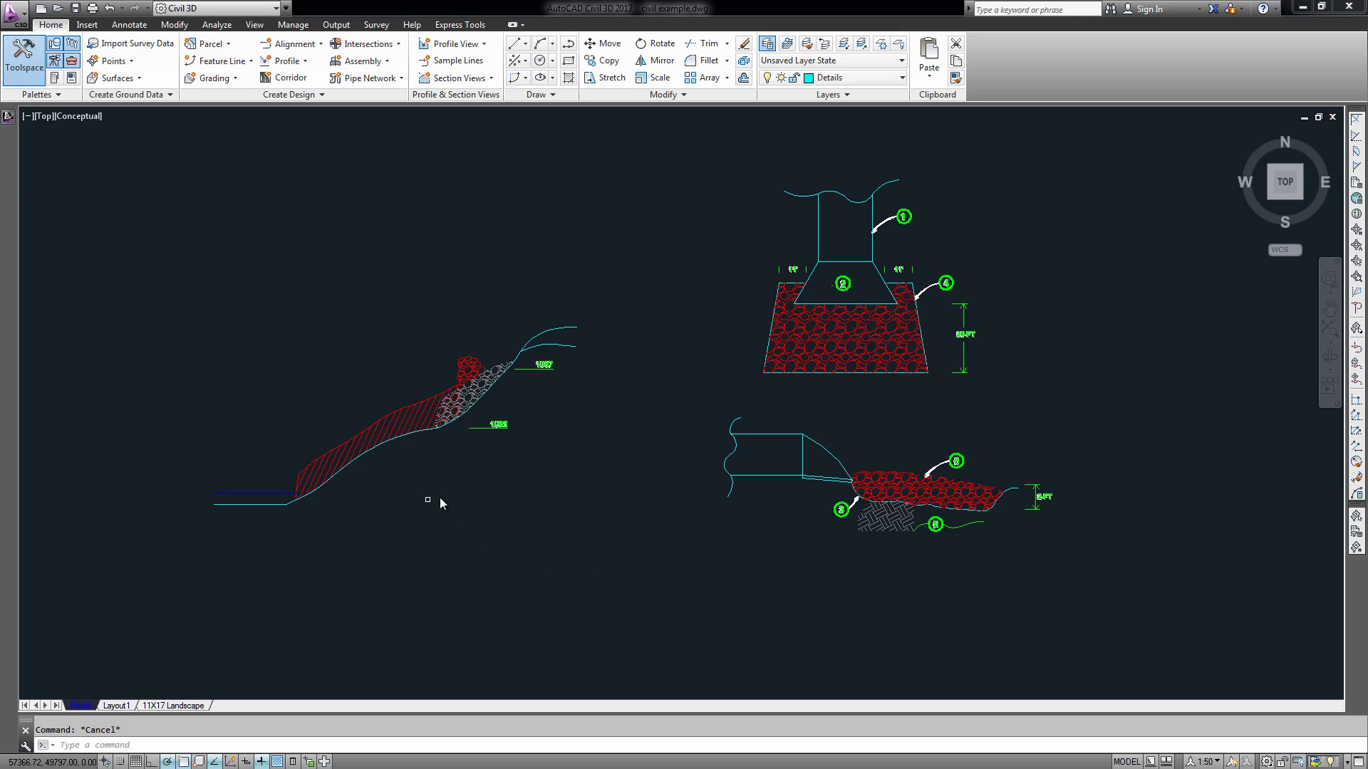
Open Quick Select from the drawing's shortcut menu, move it aside, and filter on Layer
right_click(411, 489)
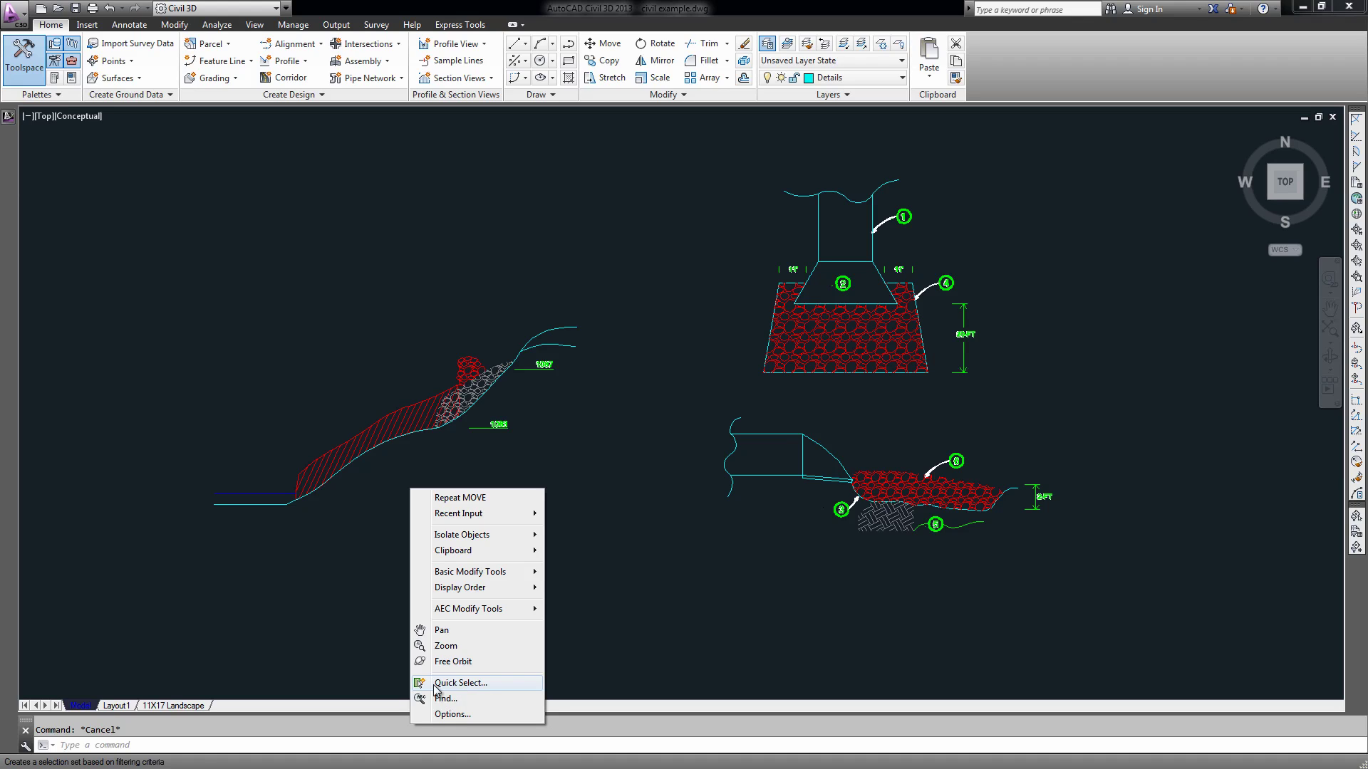
click(461, 684)
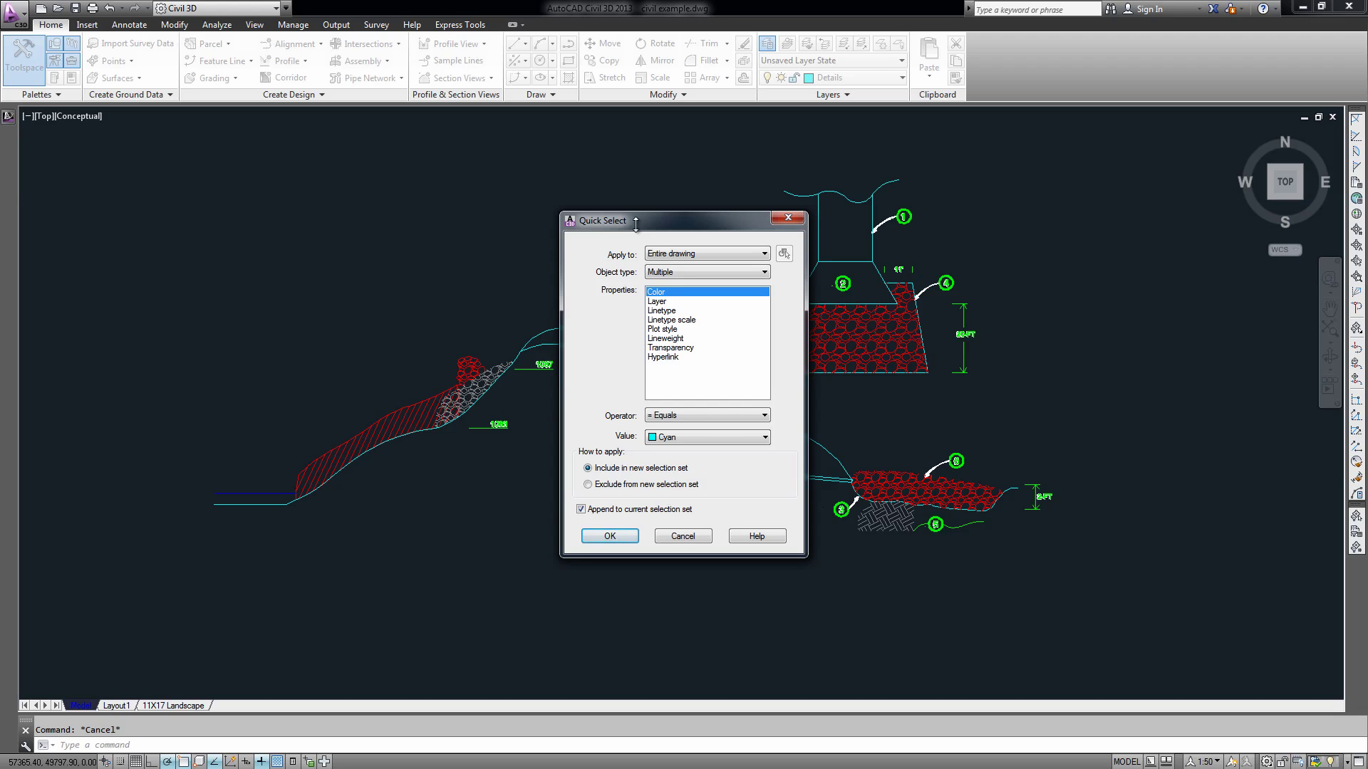
drag(635, 223, 360, 213)
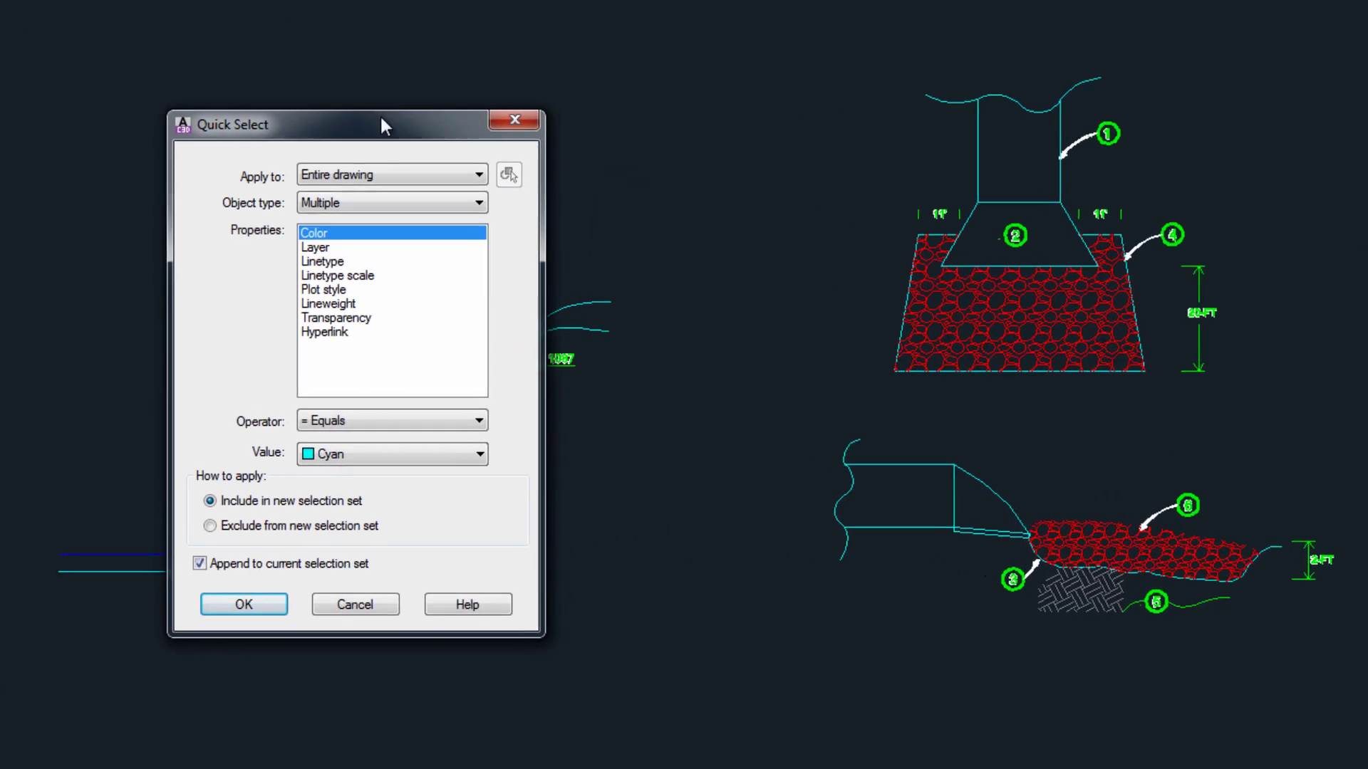
drag(384, 127, 301, 125)
click(230, 246)
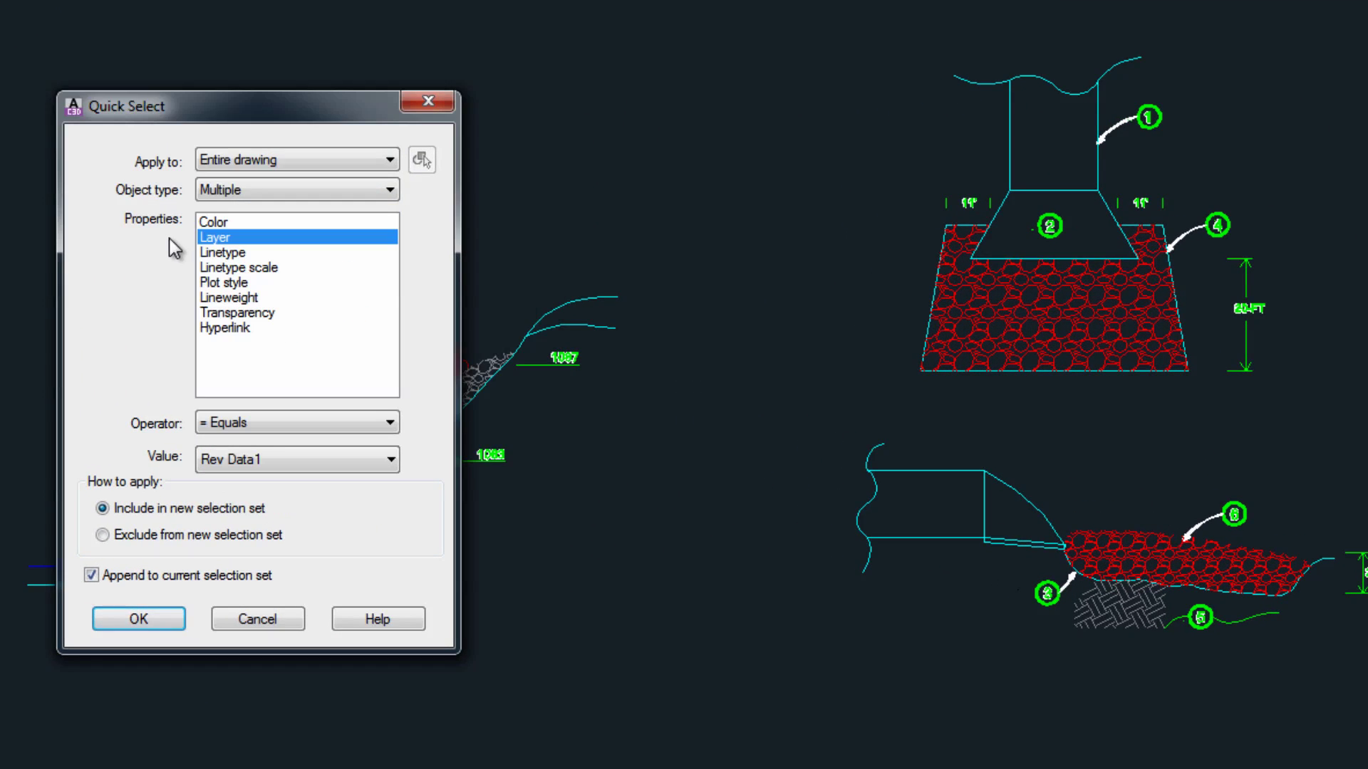
Filter the entire drawing for Multiple object types whose Layer value is Hatch
click(228, 166)
click(226, 177)
click(227, 191)
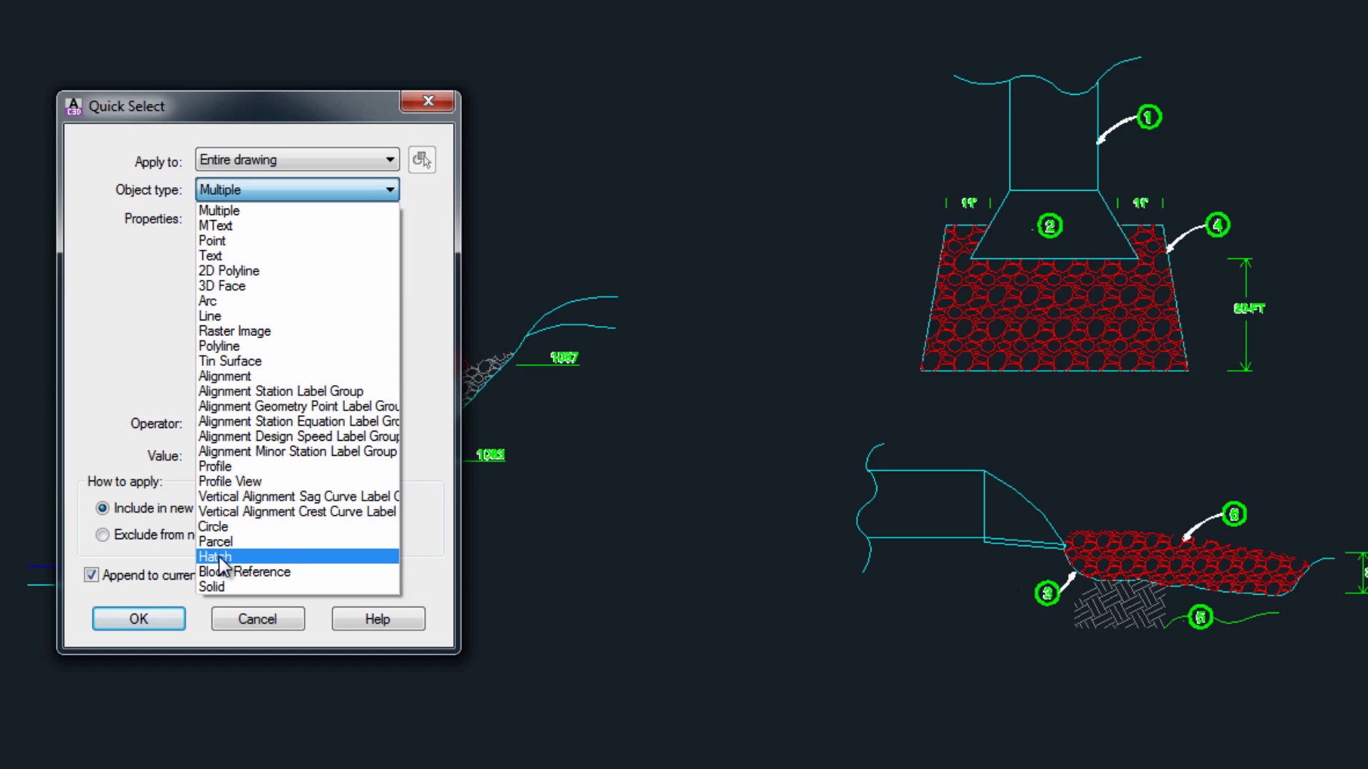
click(219, 557)
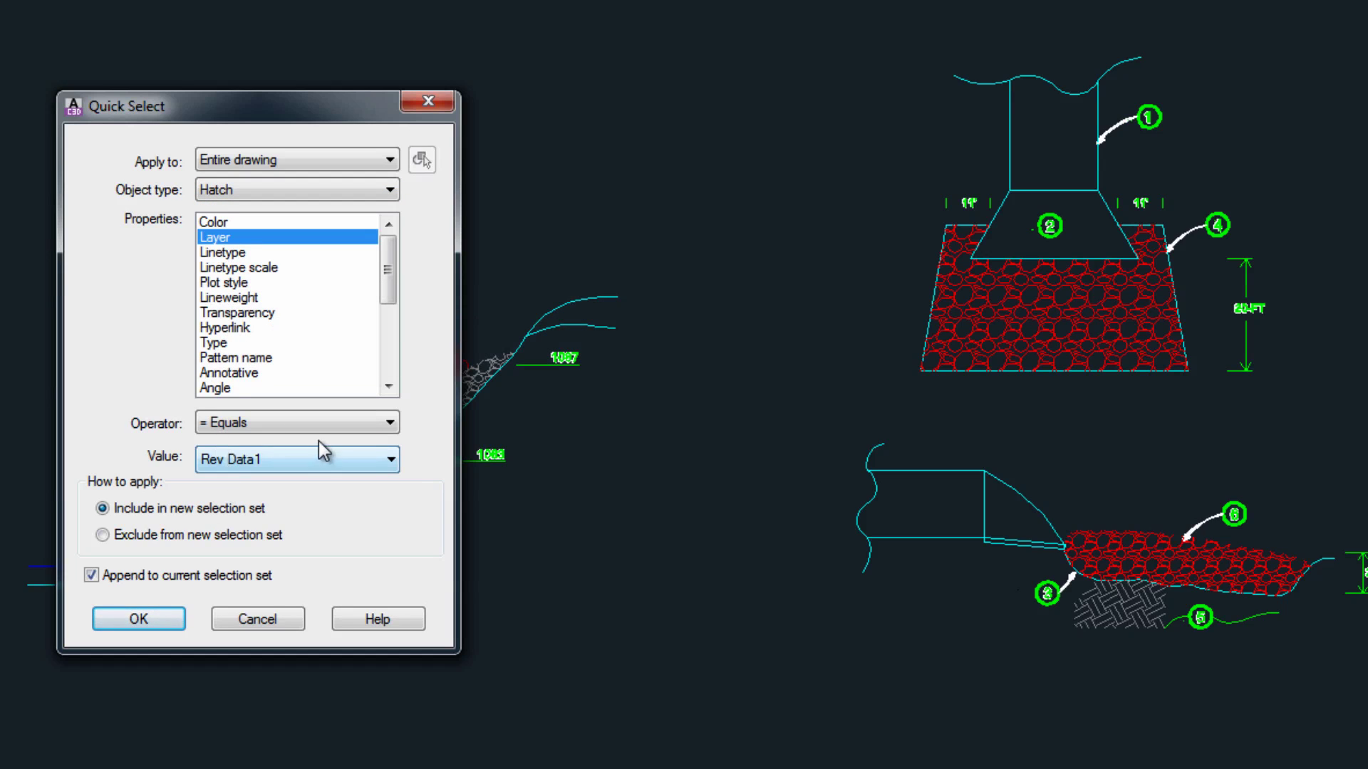
click(250, 190)
click(235, 211)
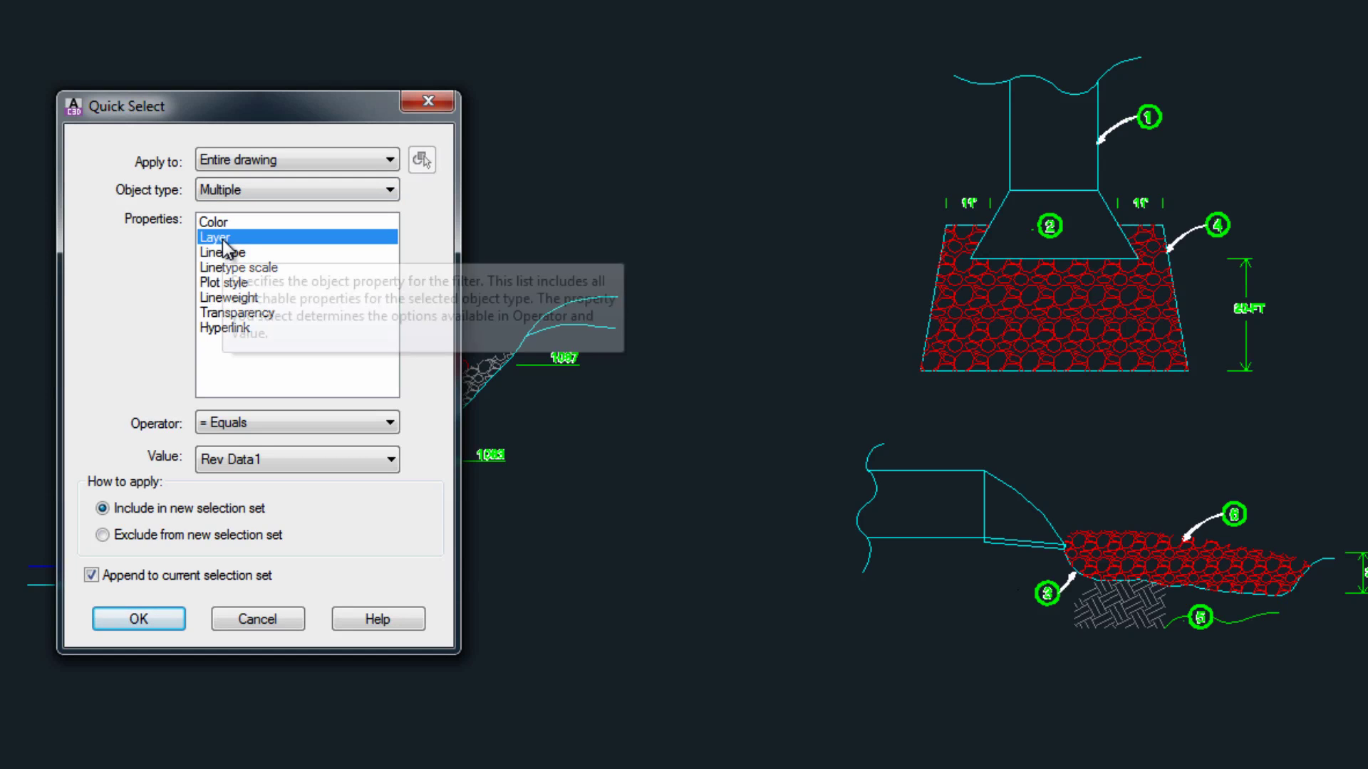
click(296, 464)
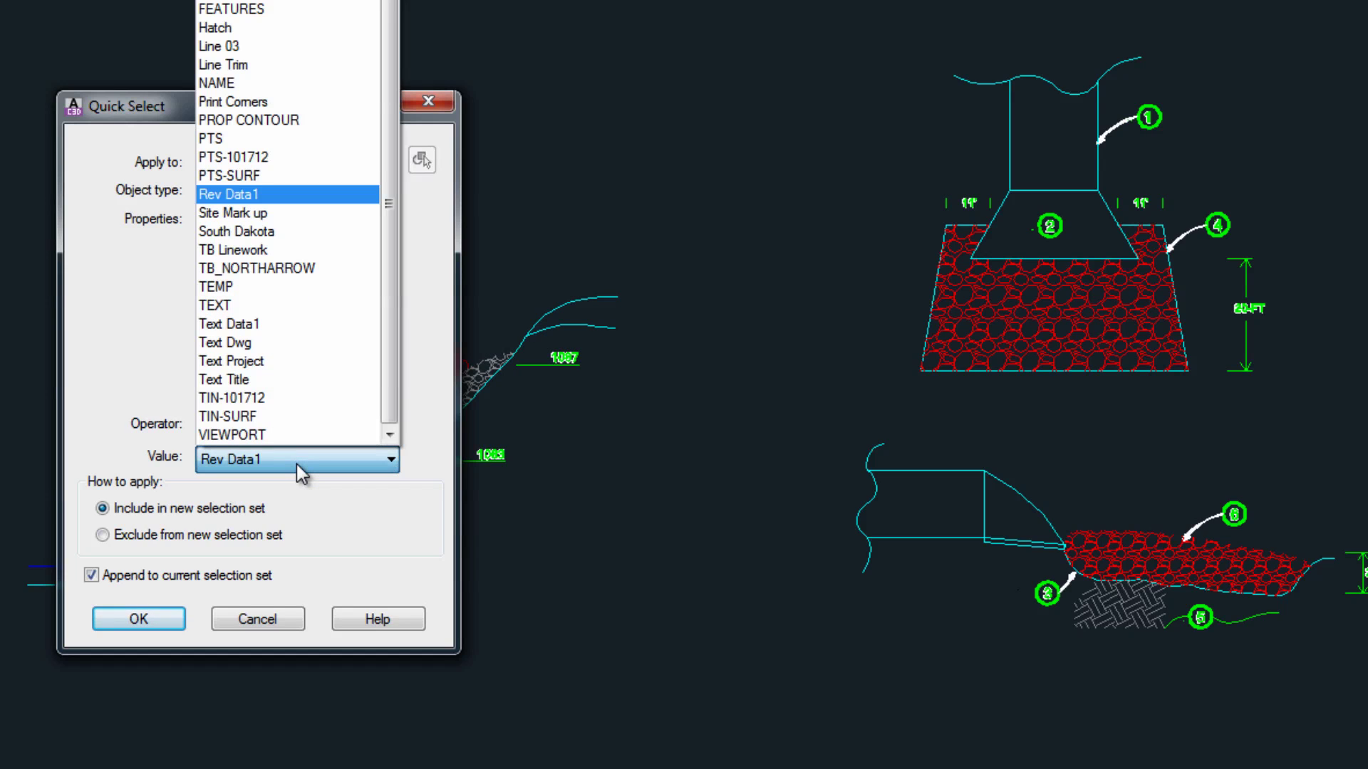
click(214, 30)
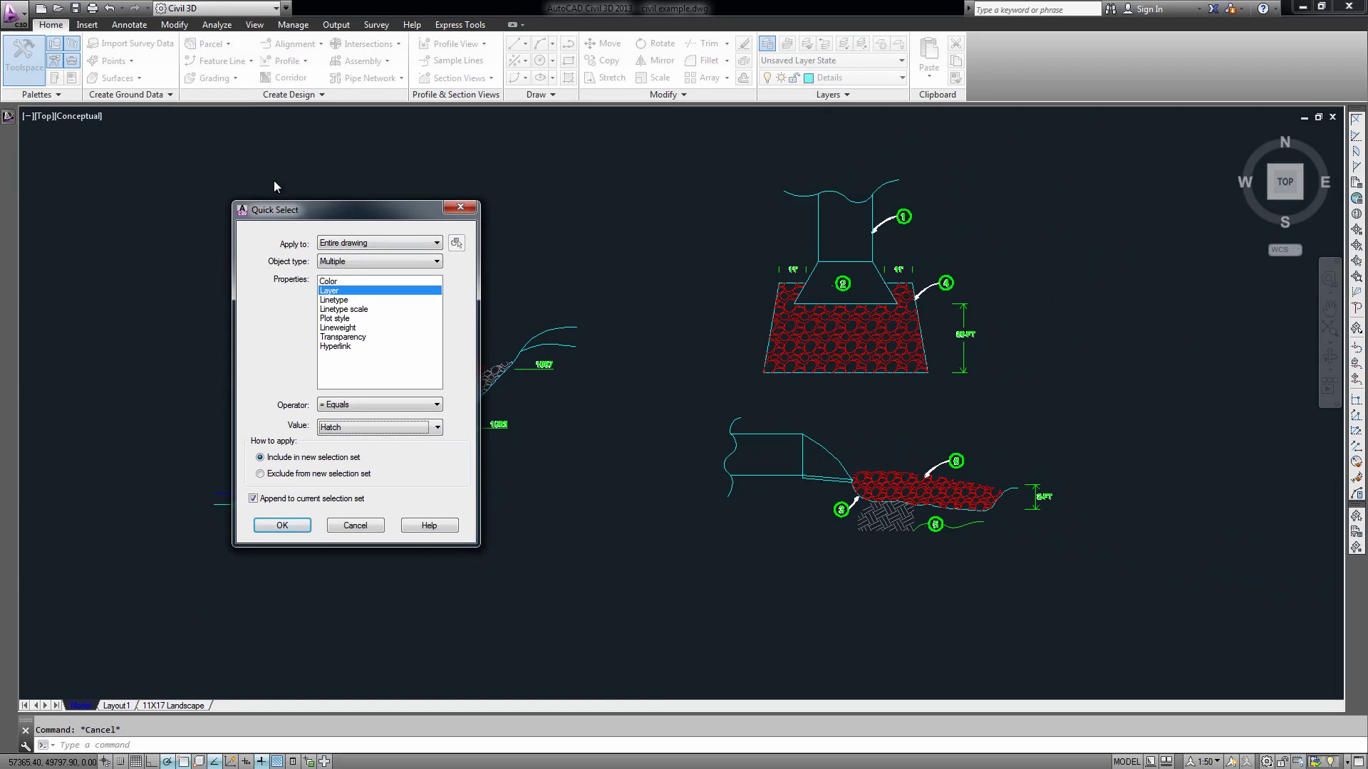
Keep the = Equals operator, turn off appending to the selection, and apply the Hatch-layer filter
mouse_move(353, 210)
mouse_down()
mouse_move(201, 92)
mouse_move(215, 69)
mouse_up()
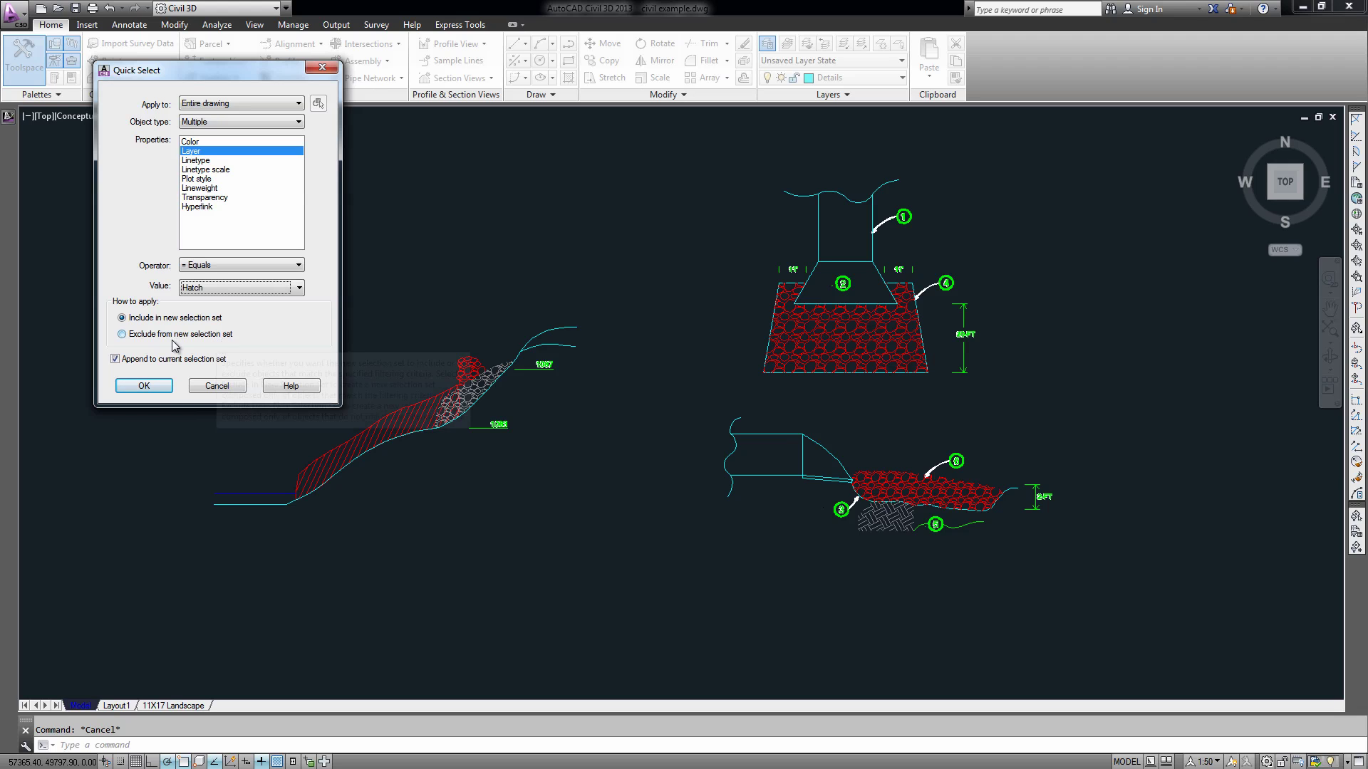
click(210, 266)
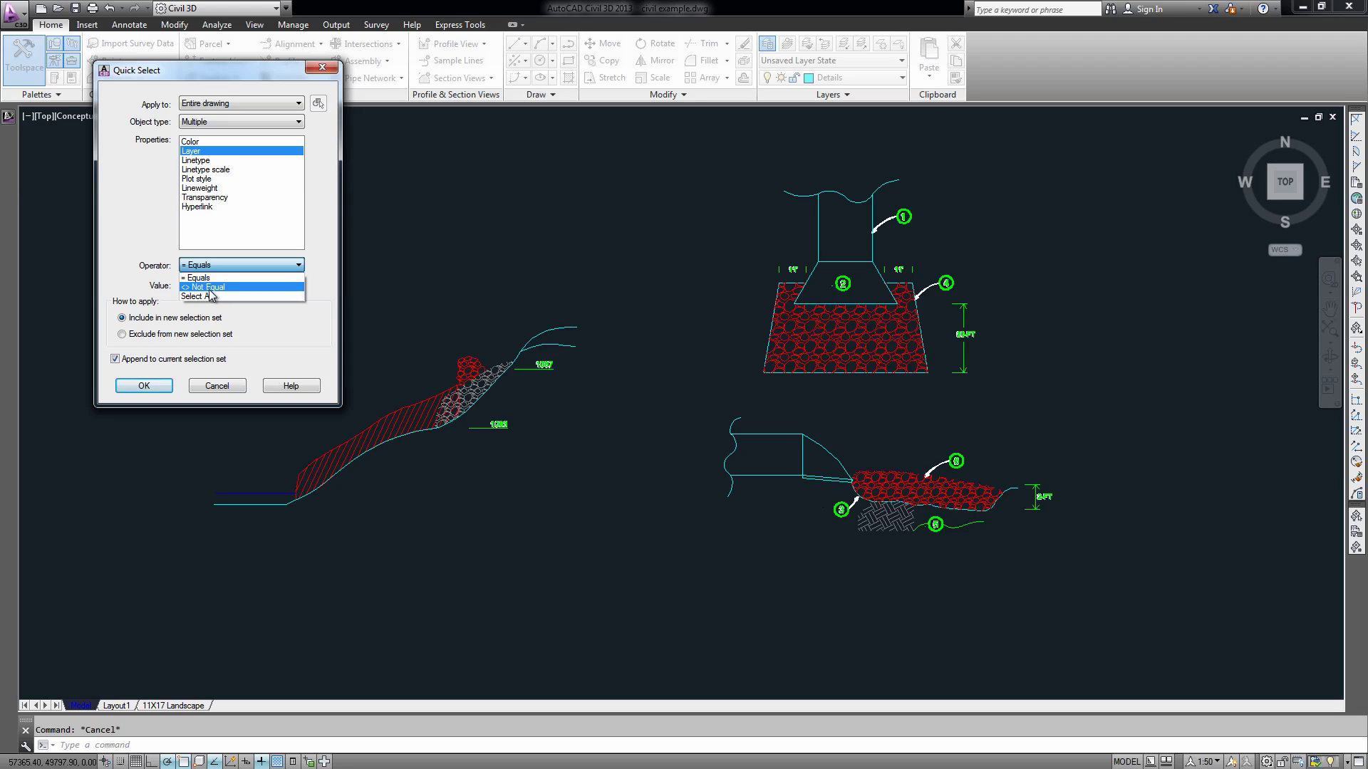
click(155, 278)
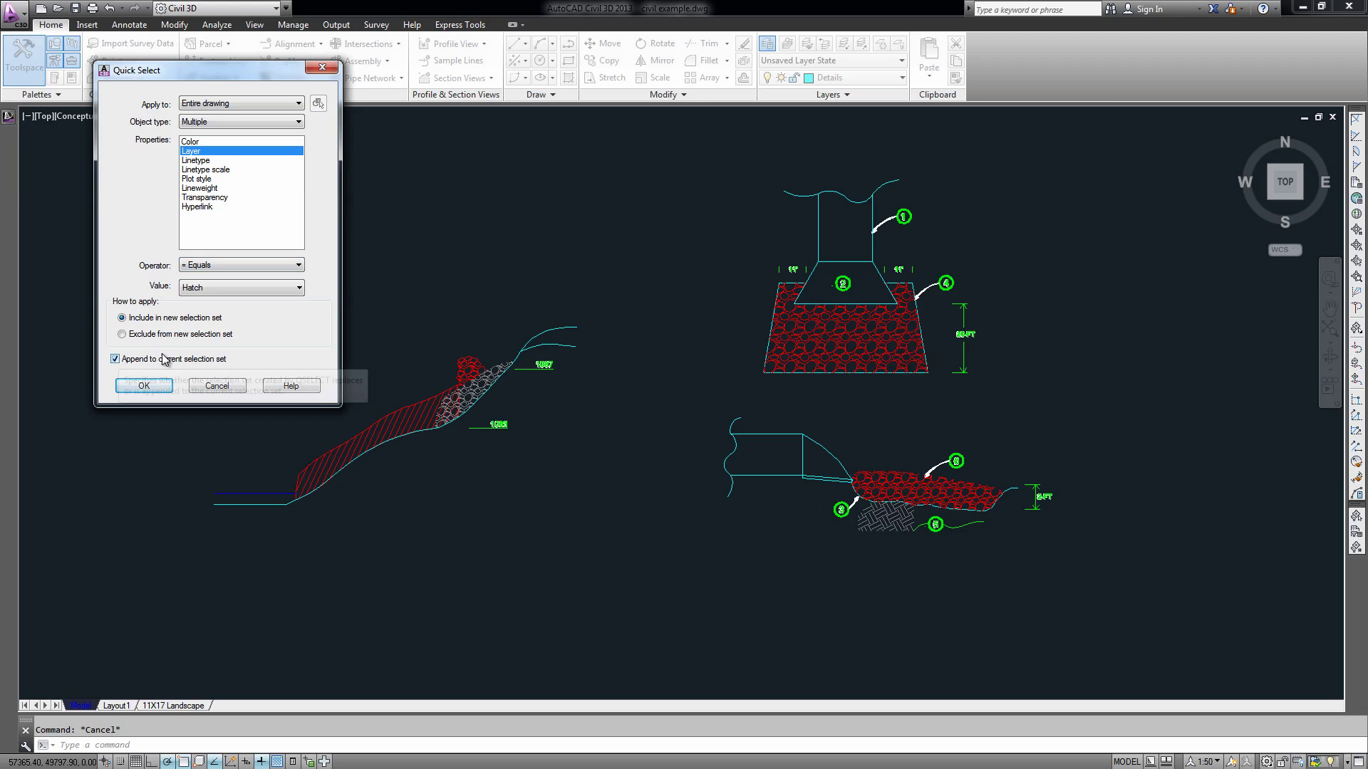
click(114, 359)
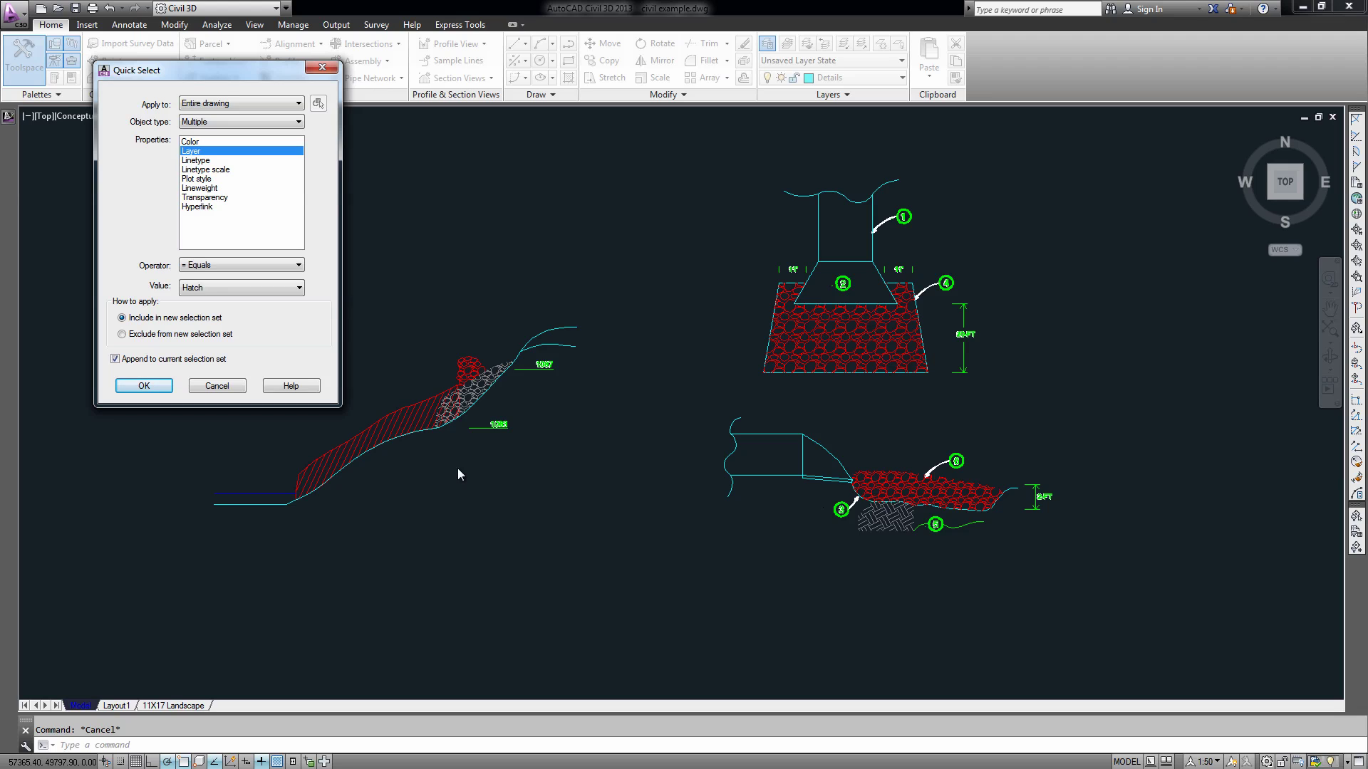
click(146, 387)
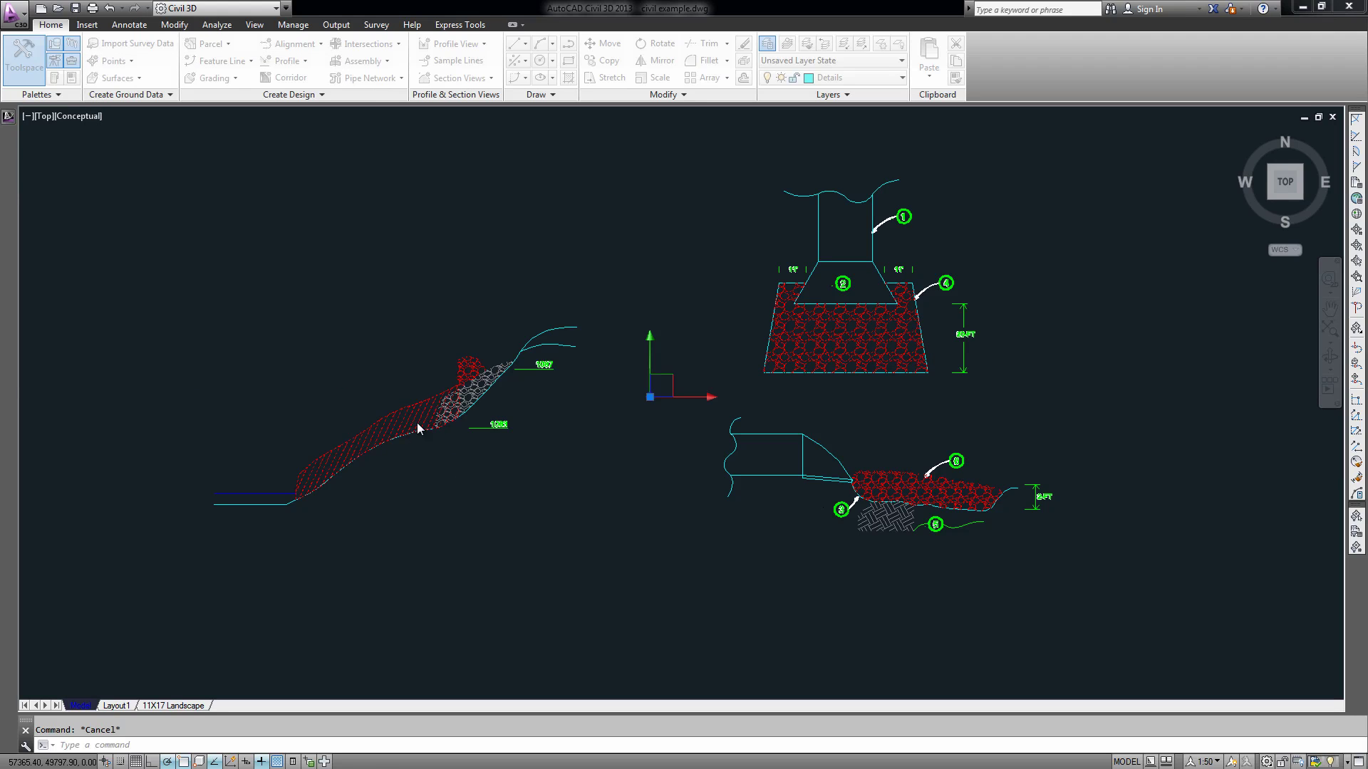
Open the Properties palette to confirm 139 Hatch-layer objects are selected
scroll(816, 350, up, 6)
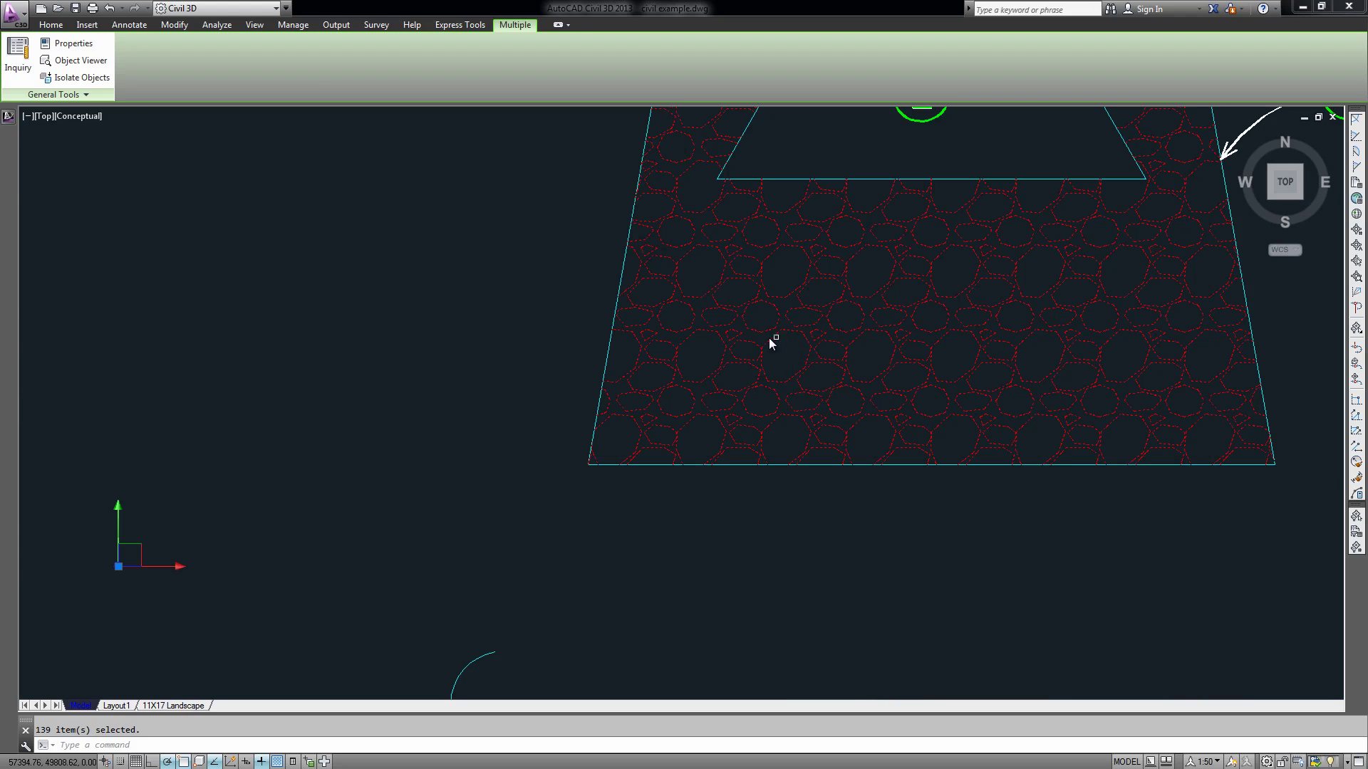
scroll(789, 357, down, 4)
middle_drag(955, 584, 805, 493)
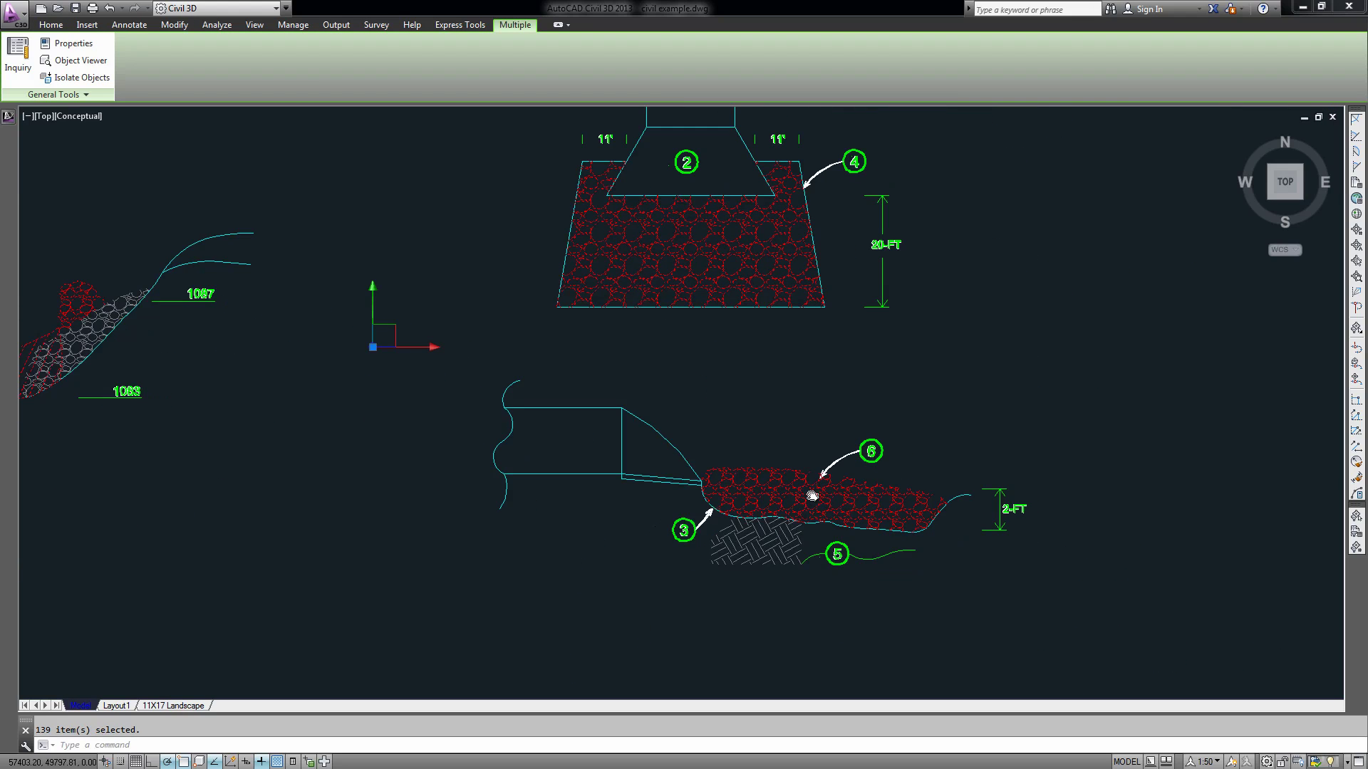
scroll(785, 486, up, 2)
scroll(785, 486, down, 6)
scroll(302, 348, up, 2)
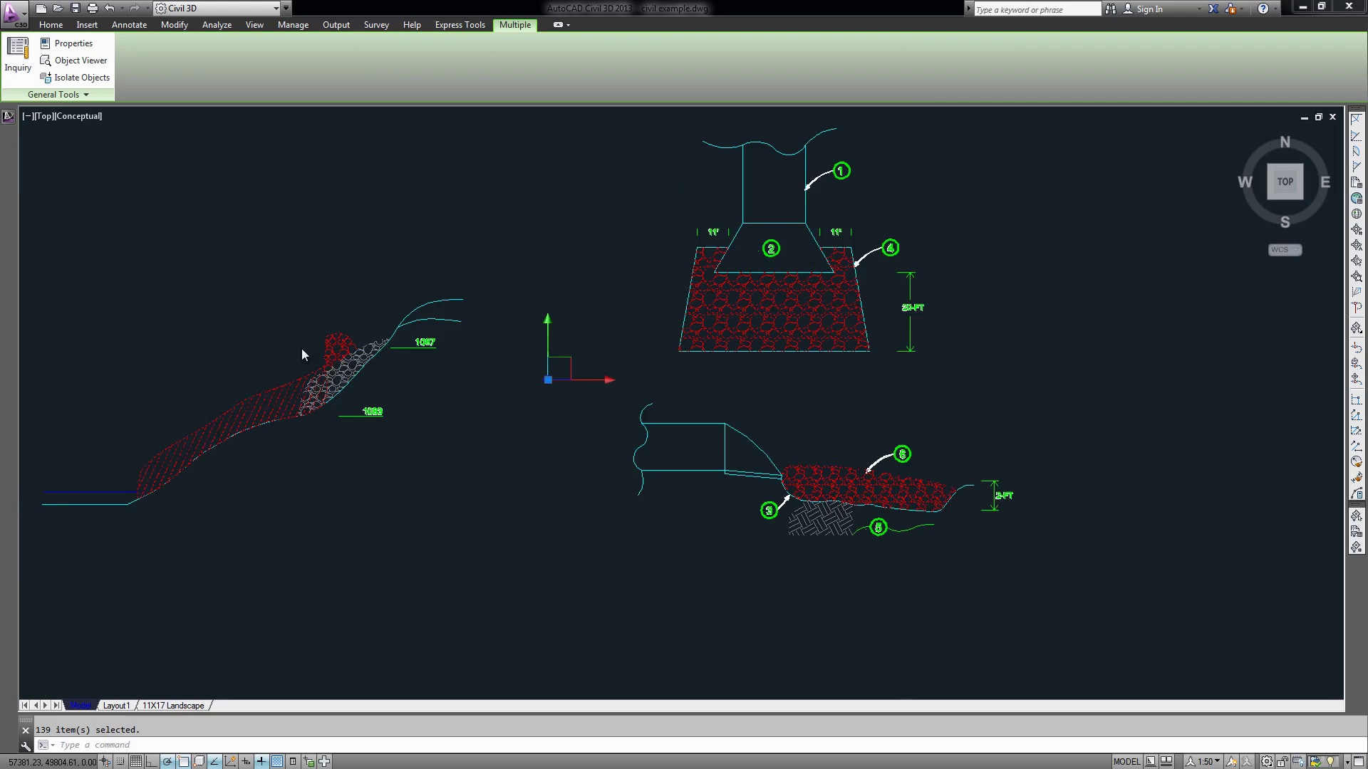
key(ctrl+1)
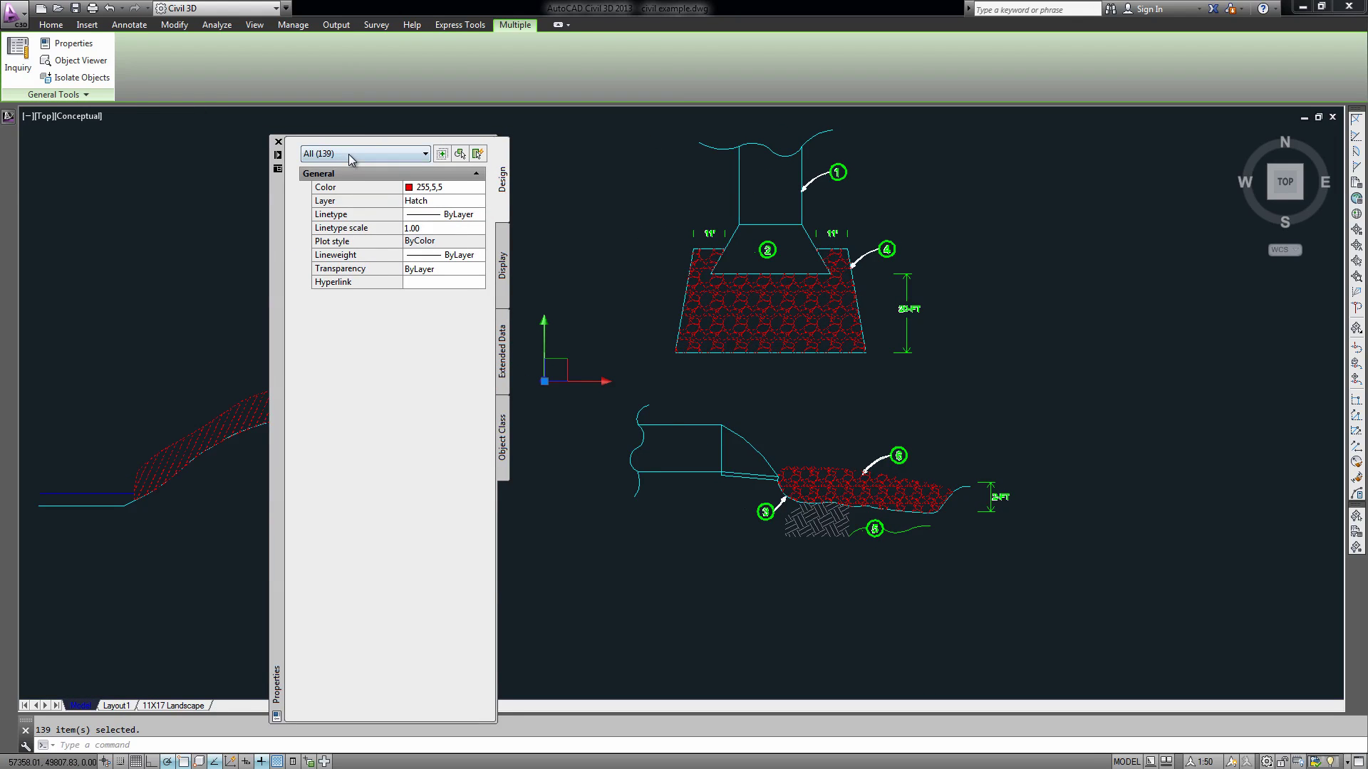
click(350, 155)
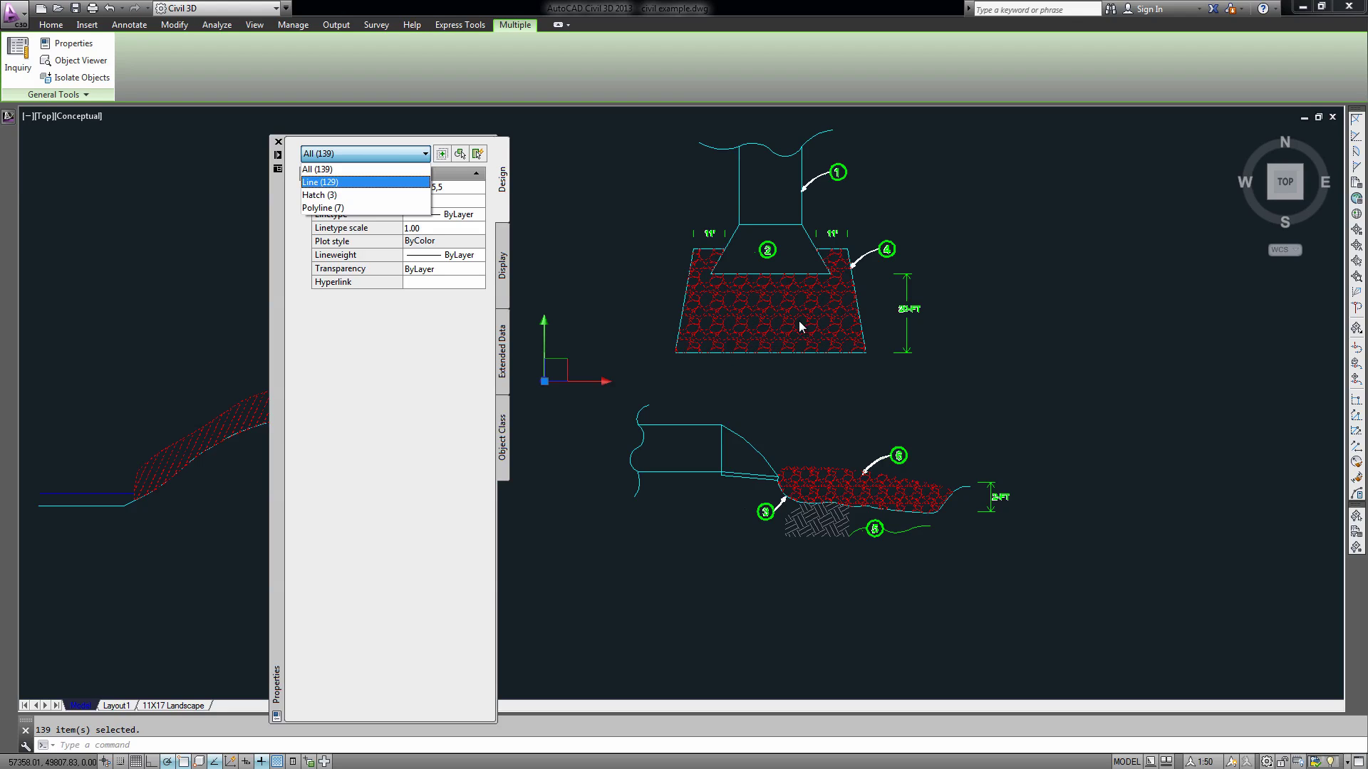
Close the object-type list, dock the Properties palette left, and clear the selection
click(371, 349)
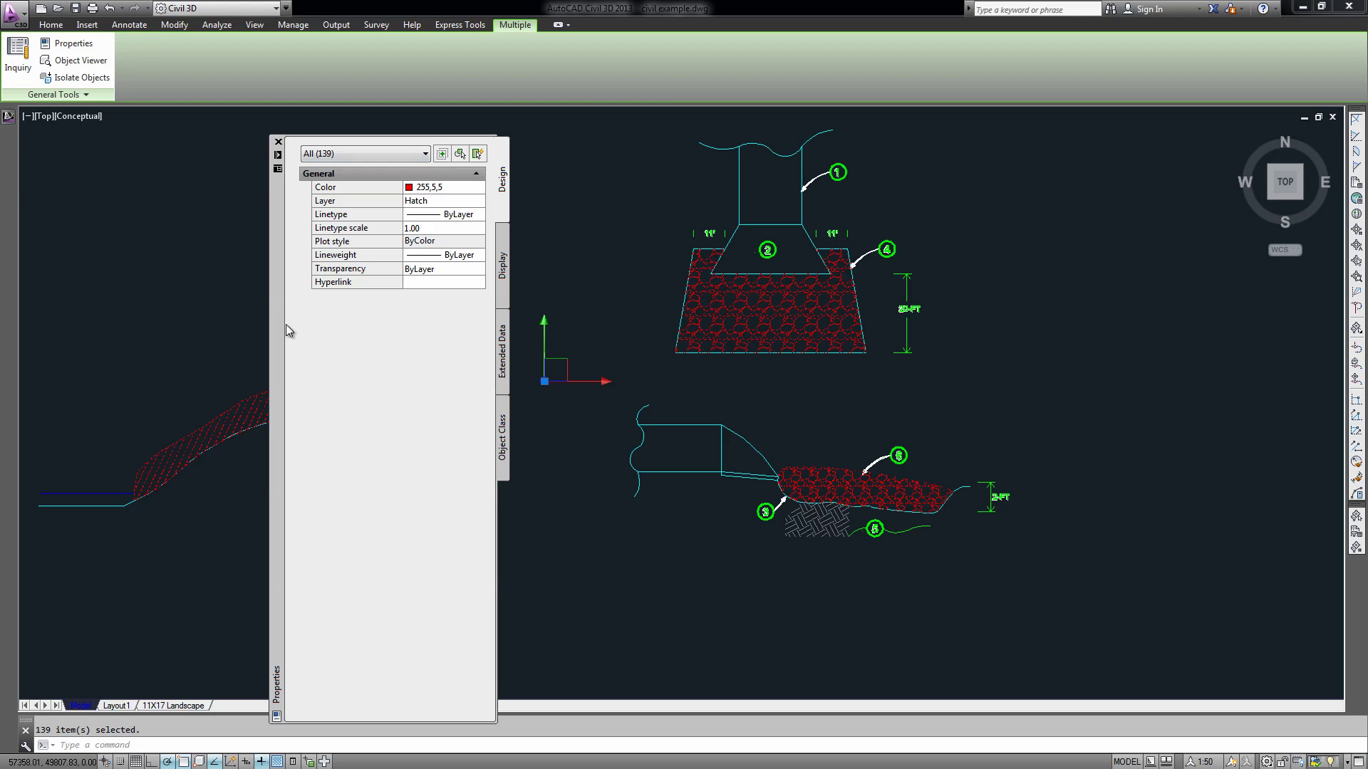
drag(279, 281, 11, 235)
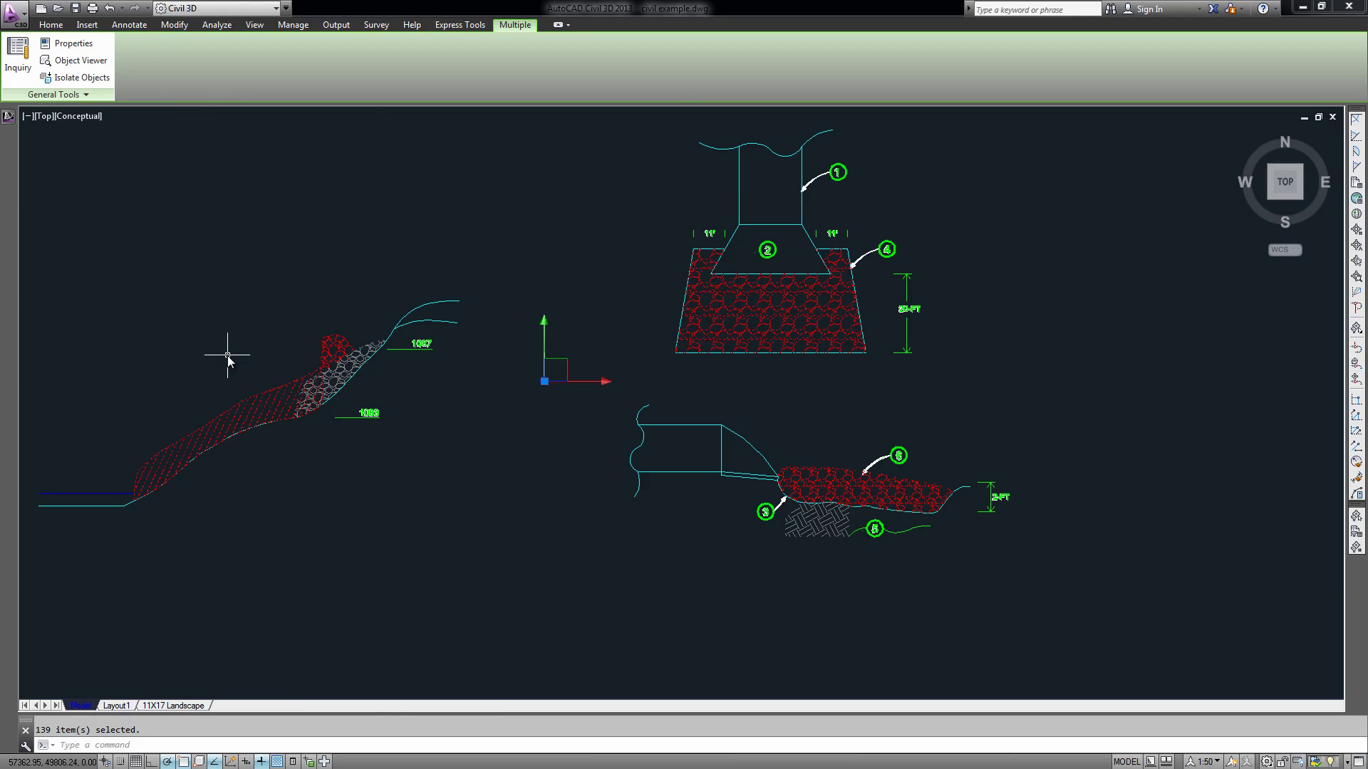
key(Escape)
middle_drag(393, 411, 475, 432)
click(475, 432)
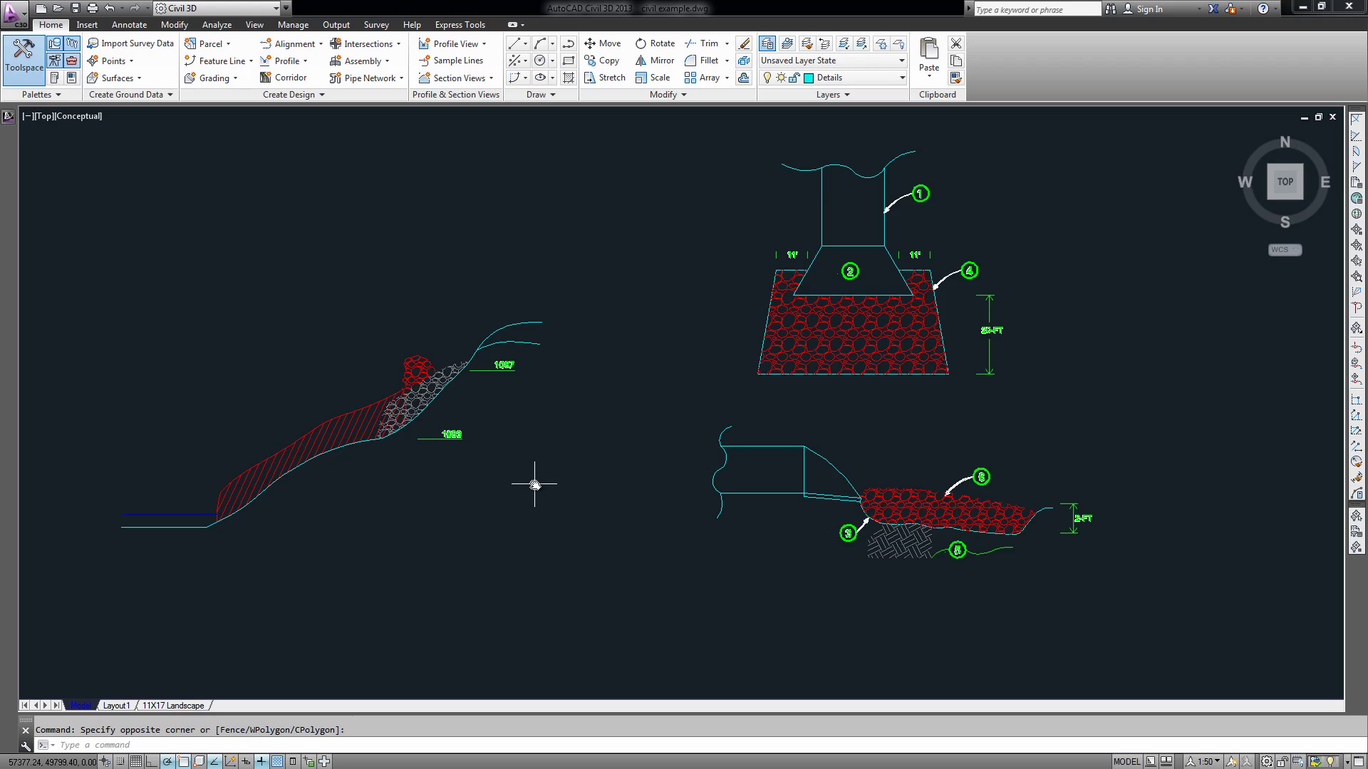
Zoom to the lower detail and select the red GRAVEL hatch labelled 6
middle_drag(589, 482, 548, 448)
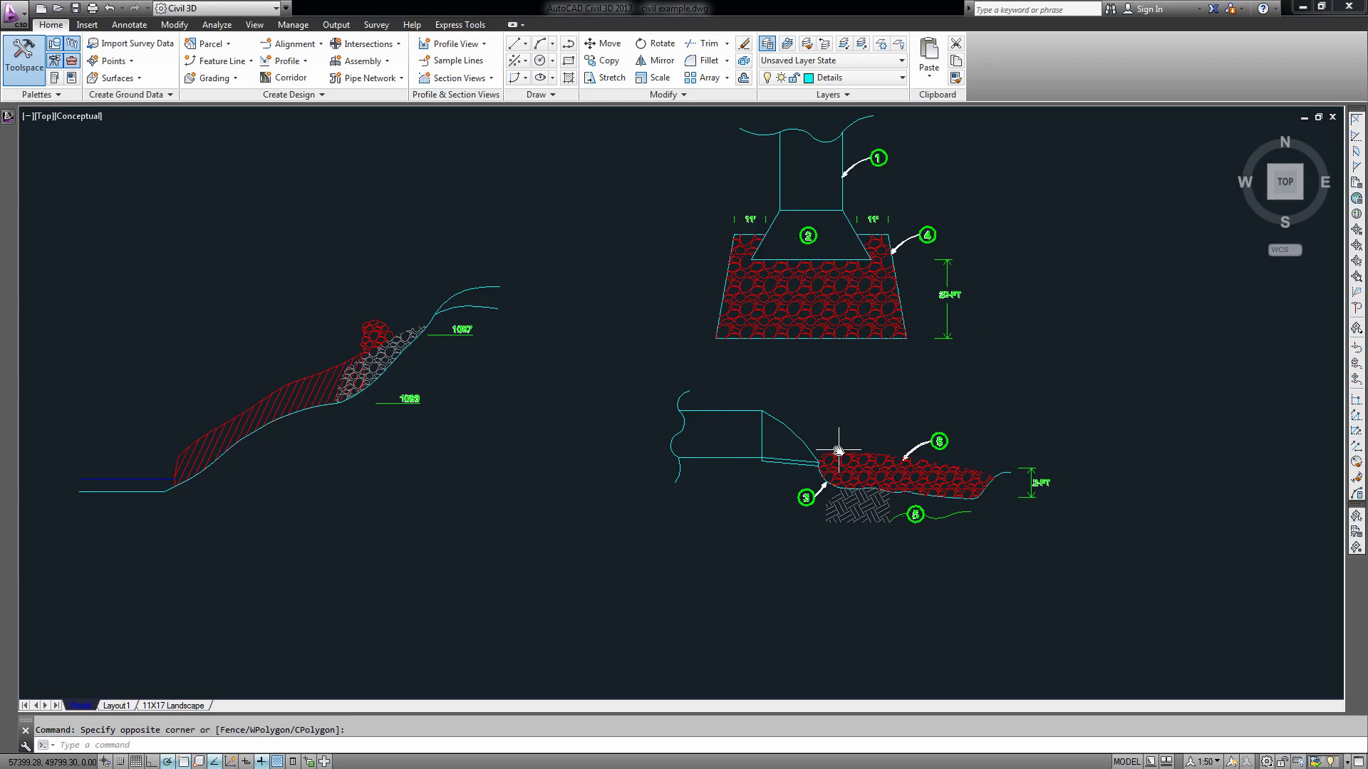
scroll(838, 459, up, 3)
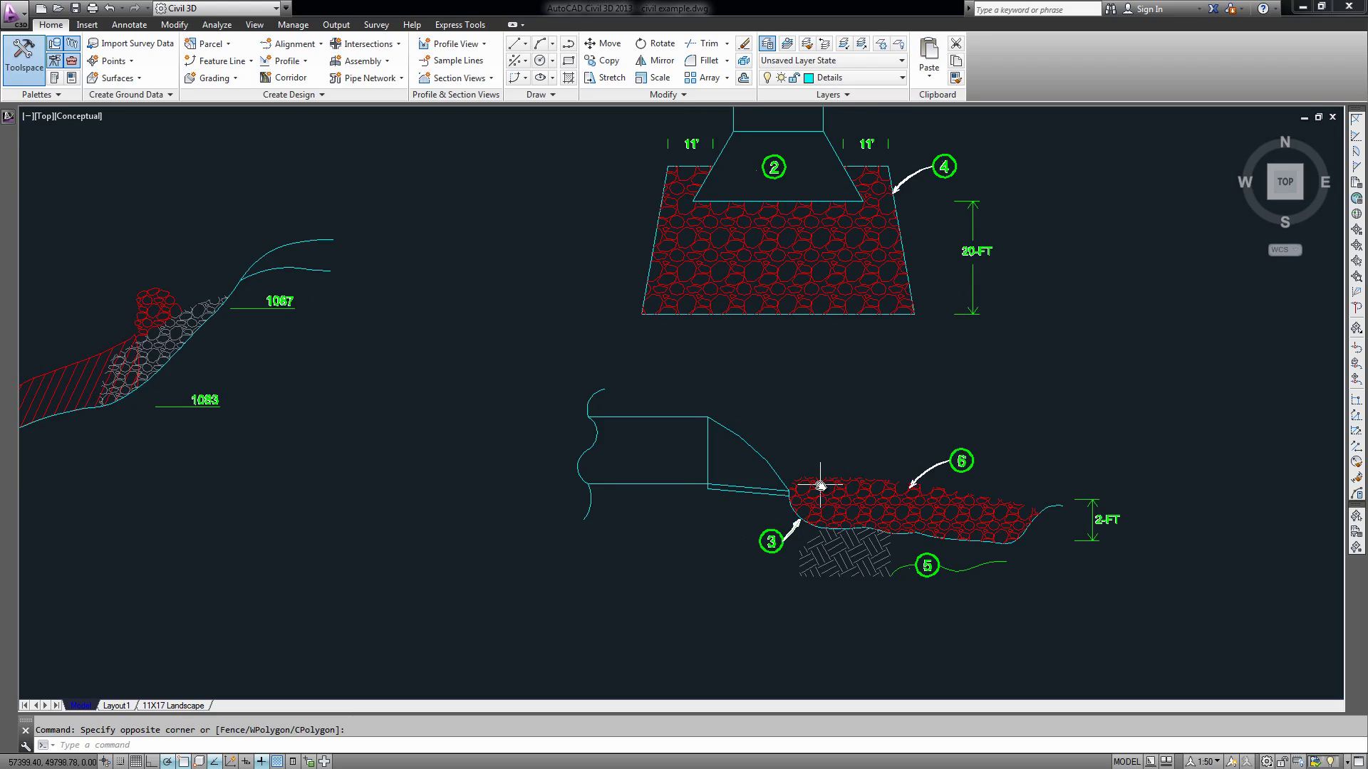
click(819, 476)
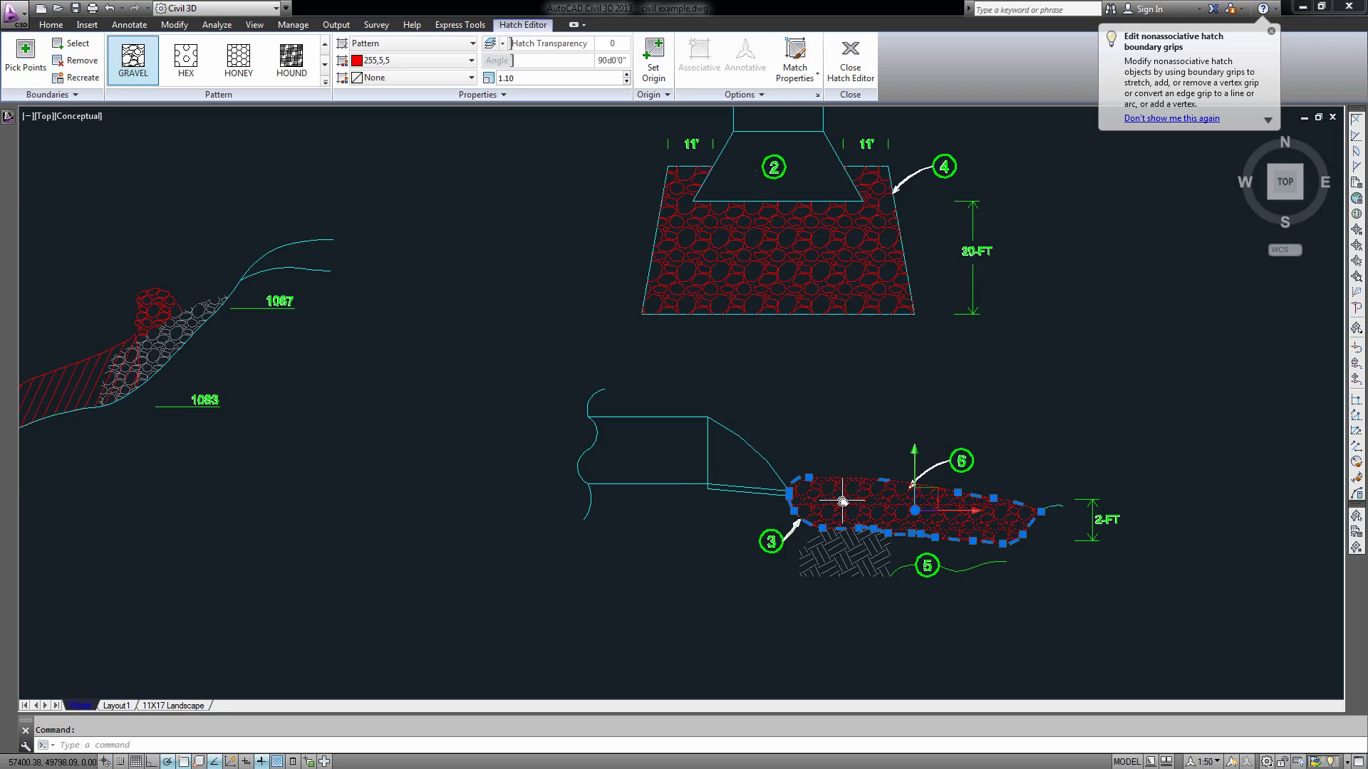
Select Similar to the gravel hatch, review the matching red hatches, then deselect them
right_click(827, 412)
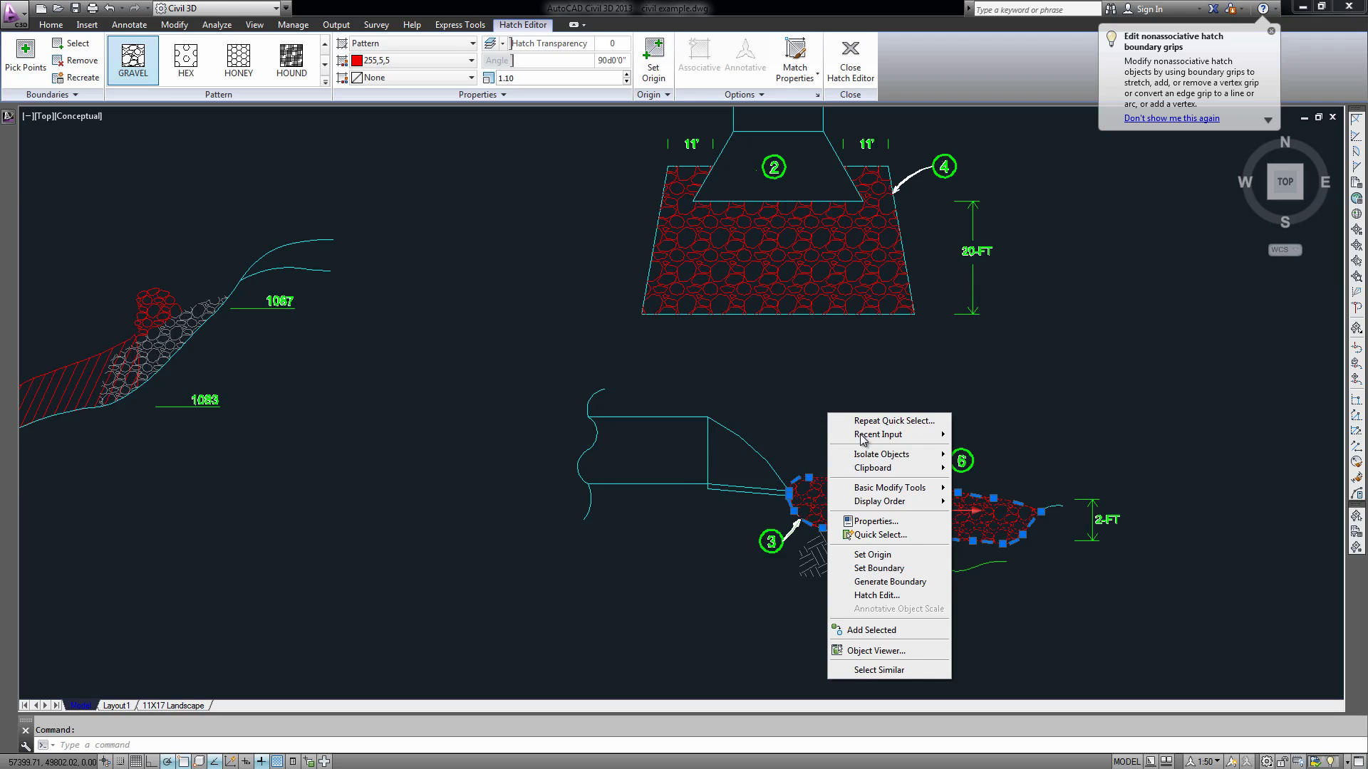
click(886, 670)
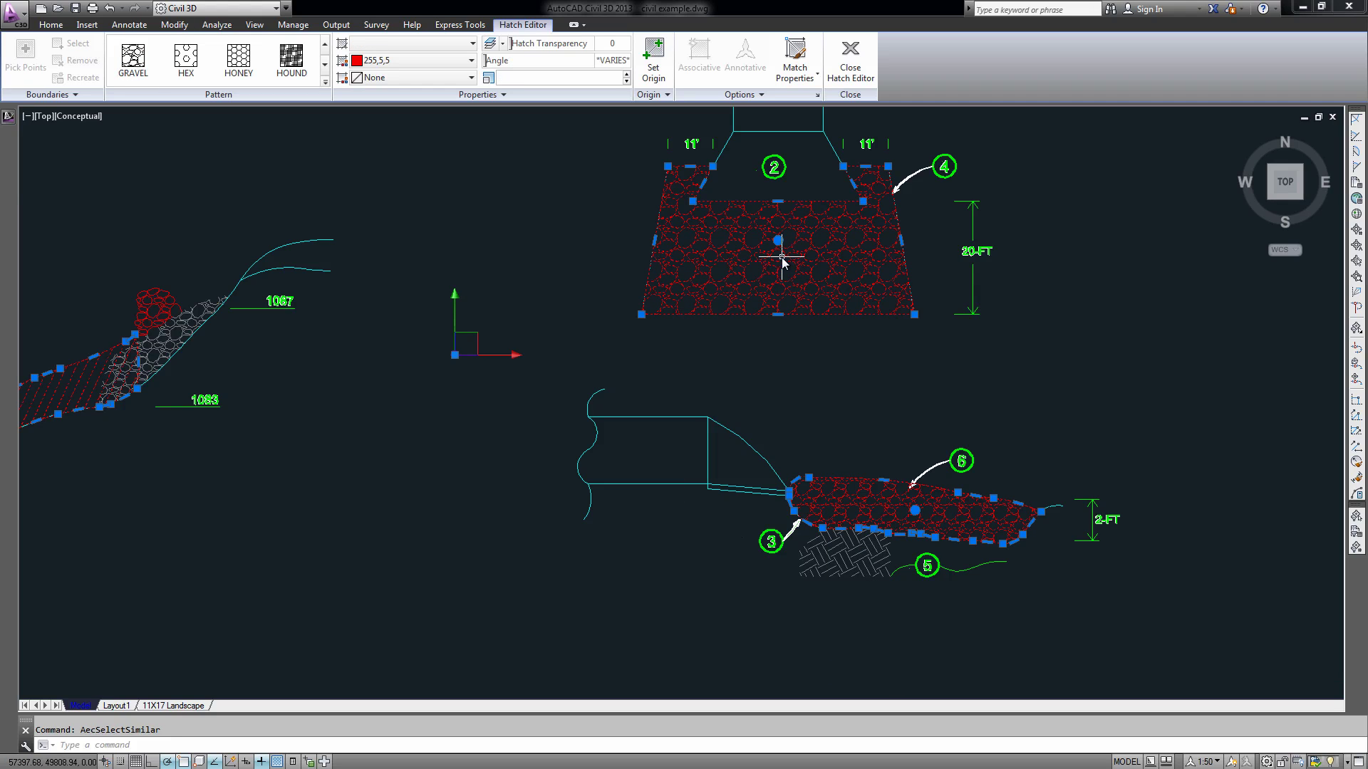
middle_drag(54, 385, 211, 330)
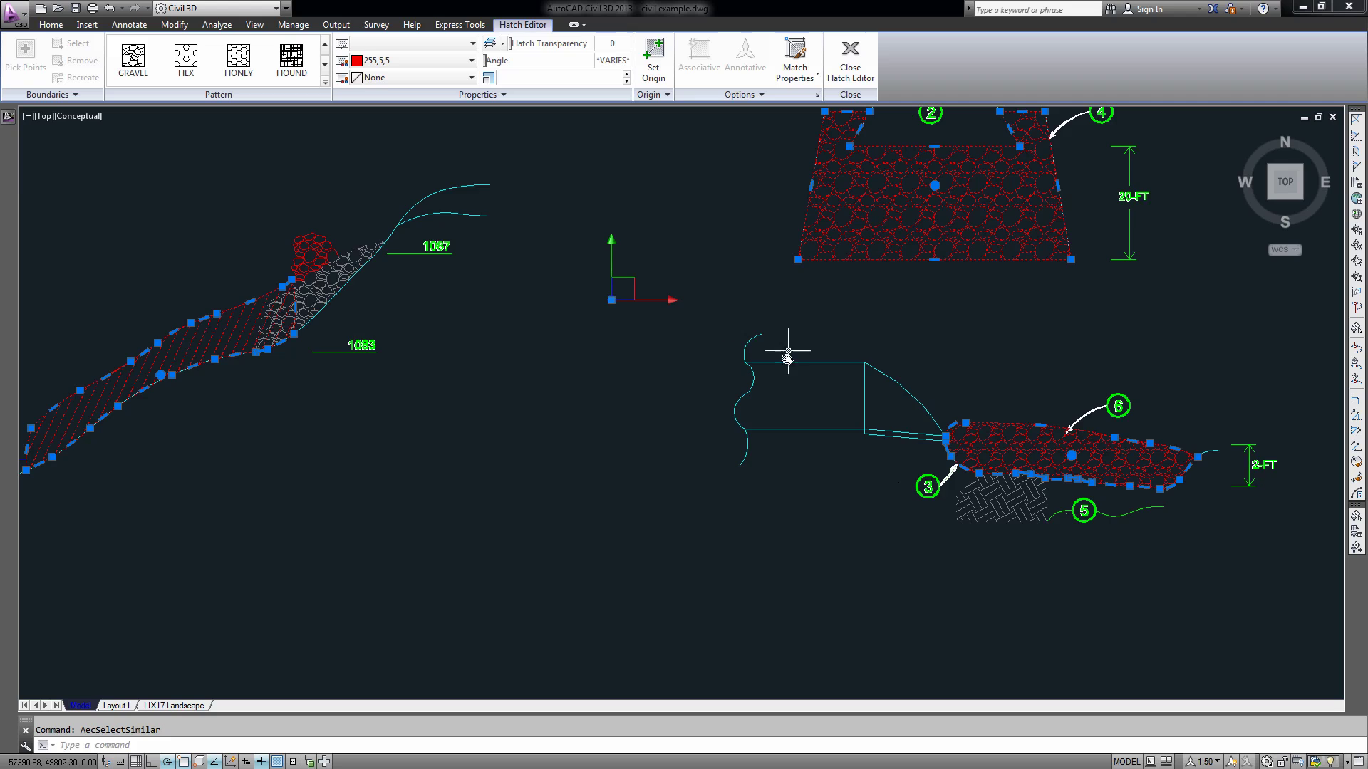
mouse_move(919, 334)
middle_down()
mouse_move(852, 391)
mouse_move(819, 444)
middle_up()
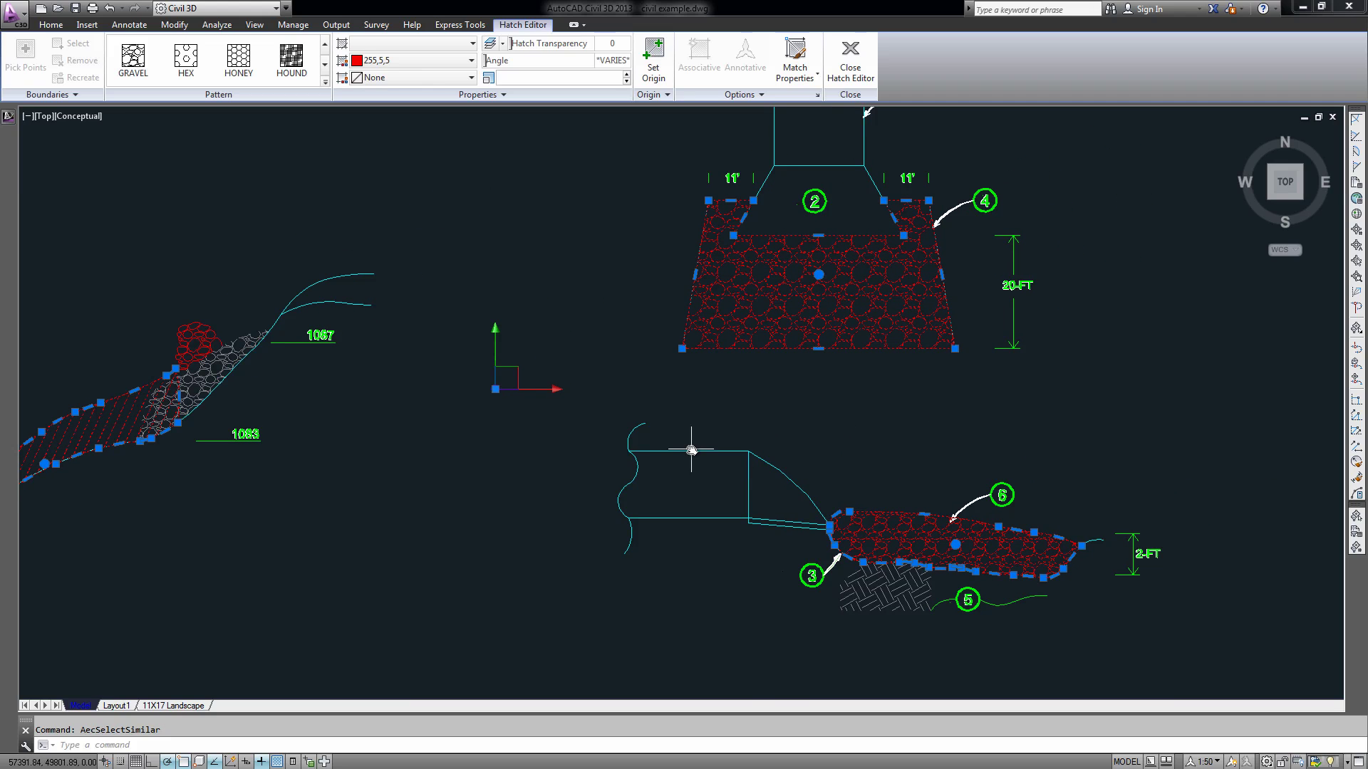
key(Escape)
key(Escape)
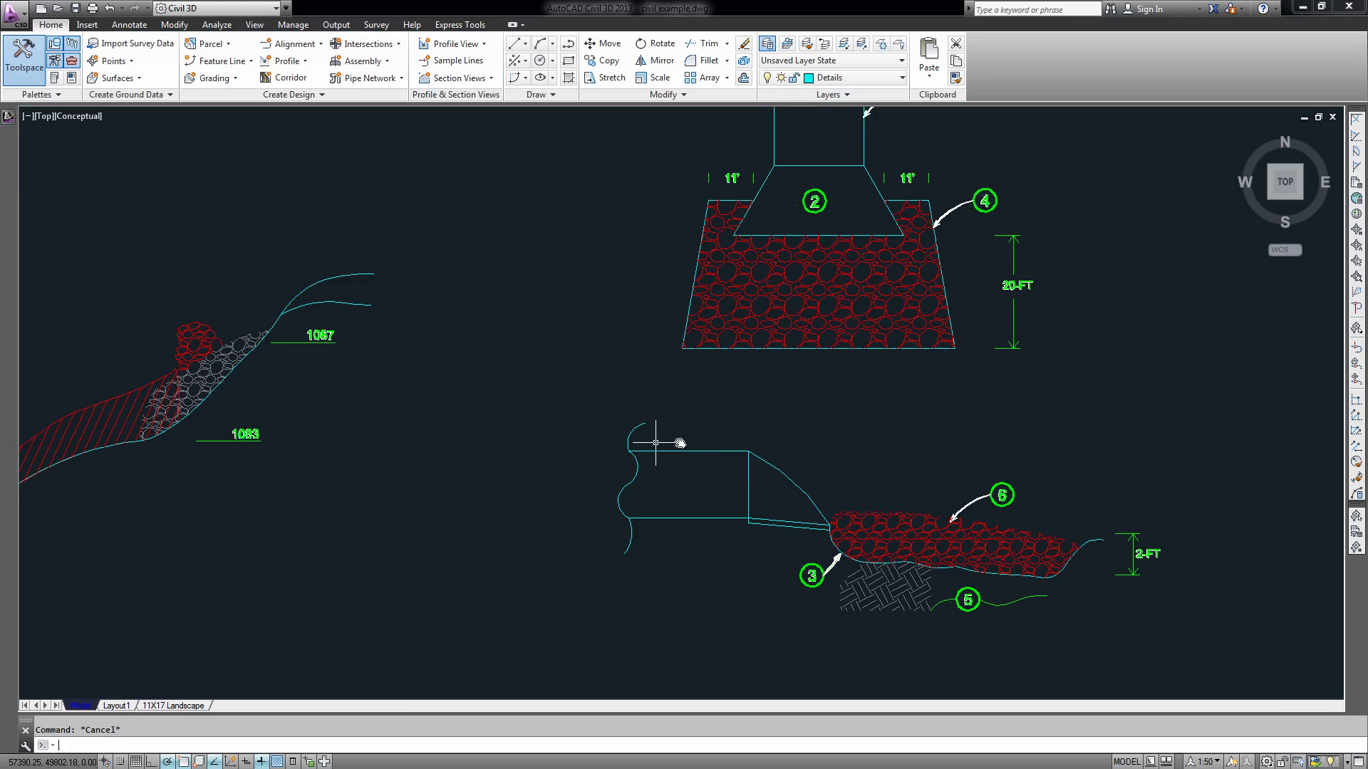
Reselect the gravel hatch with its similar hatches and change their colour to Yellow
click(905, 514)
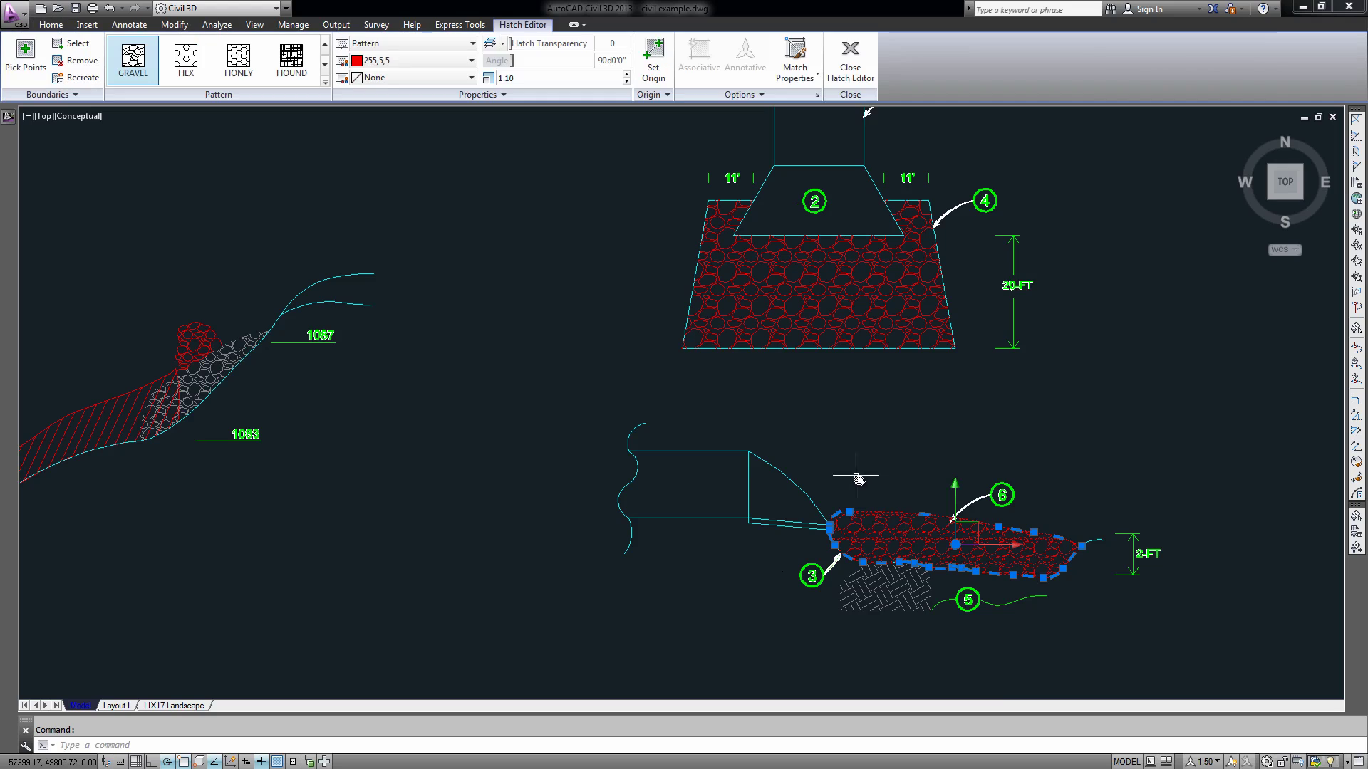
right_click(857, 475)
click(884, 723)
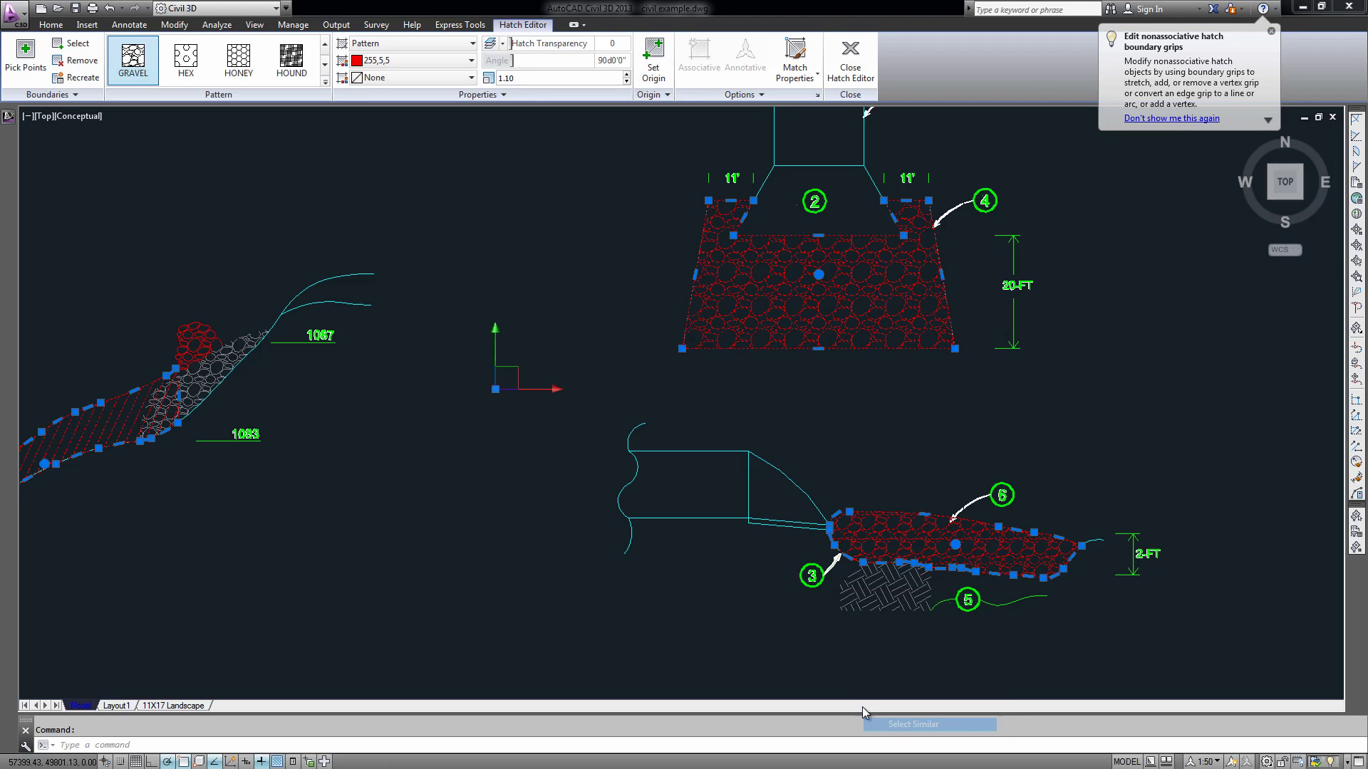
click(439, 64)
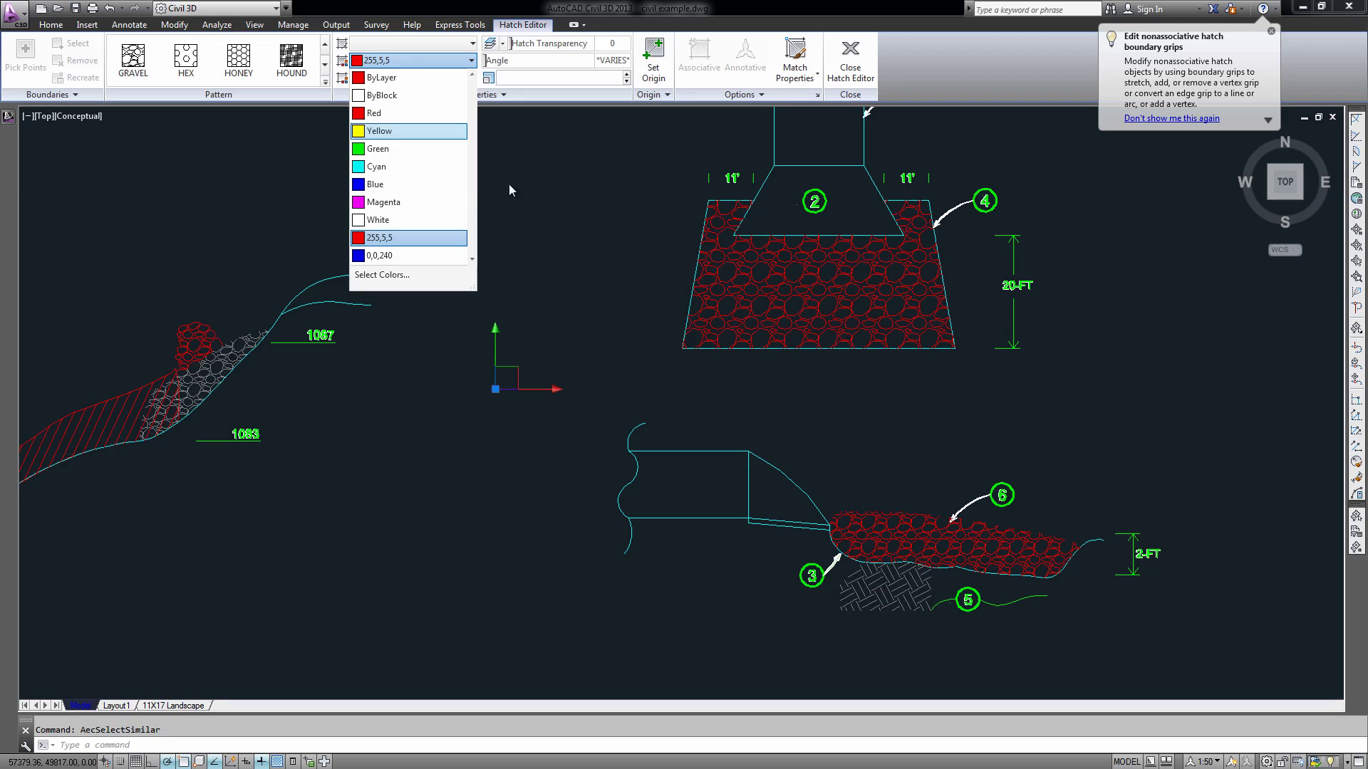
key(Return)
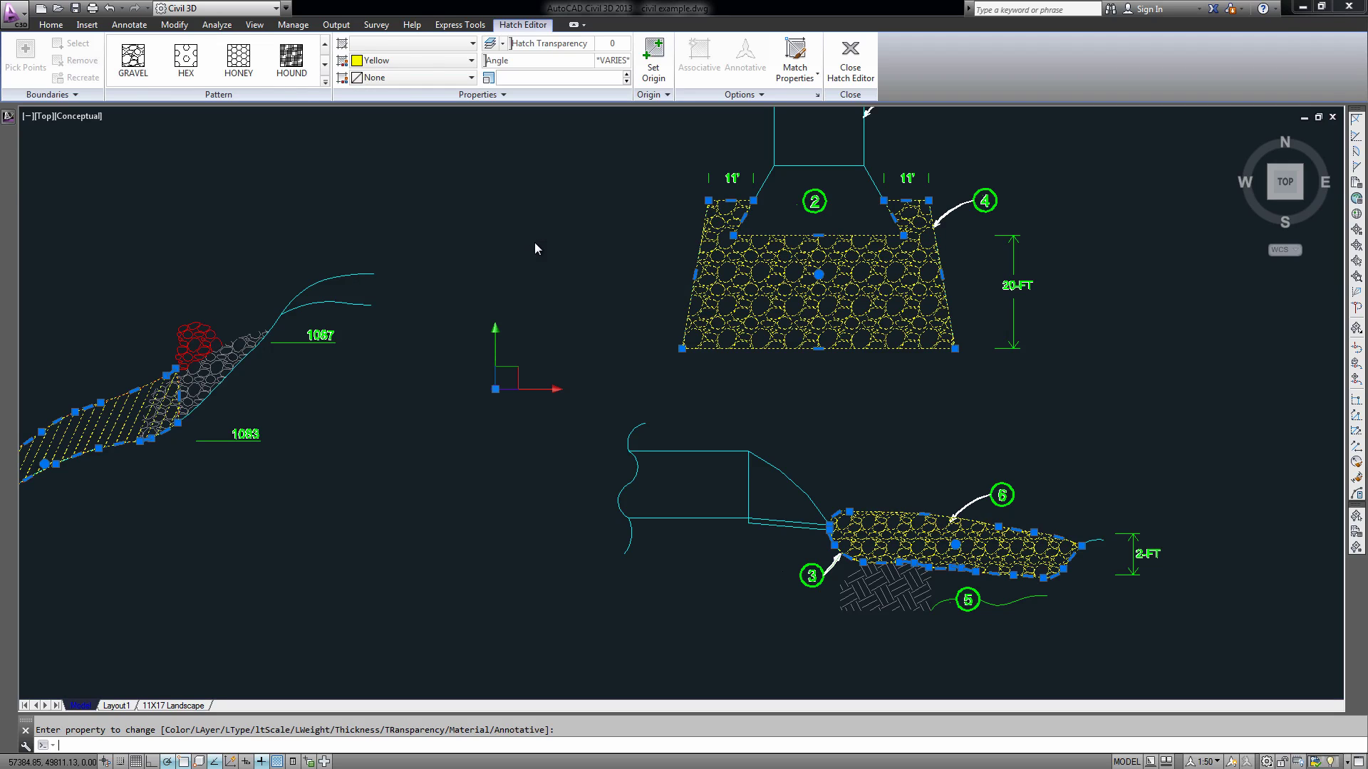
key(Escape)
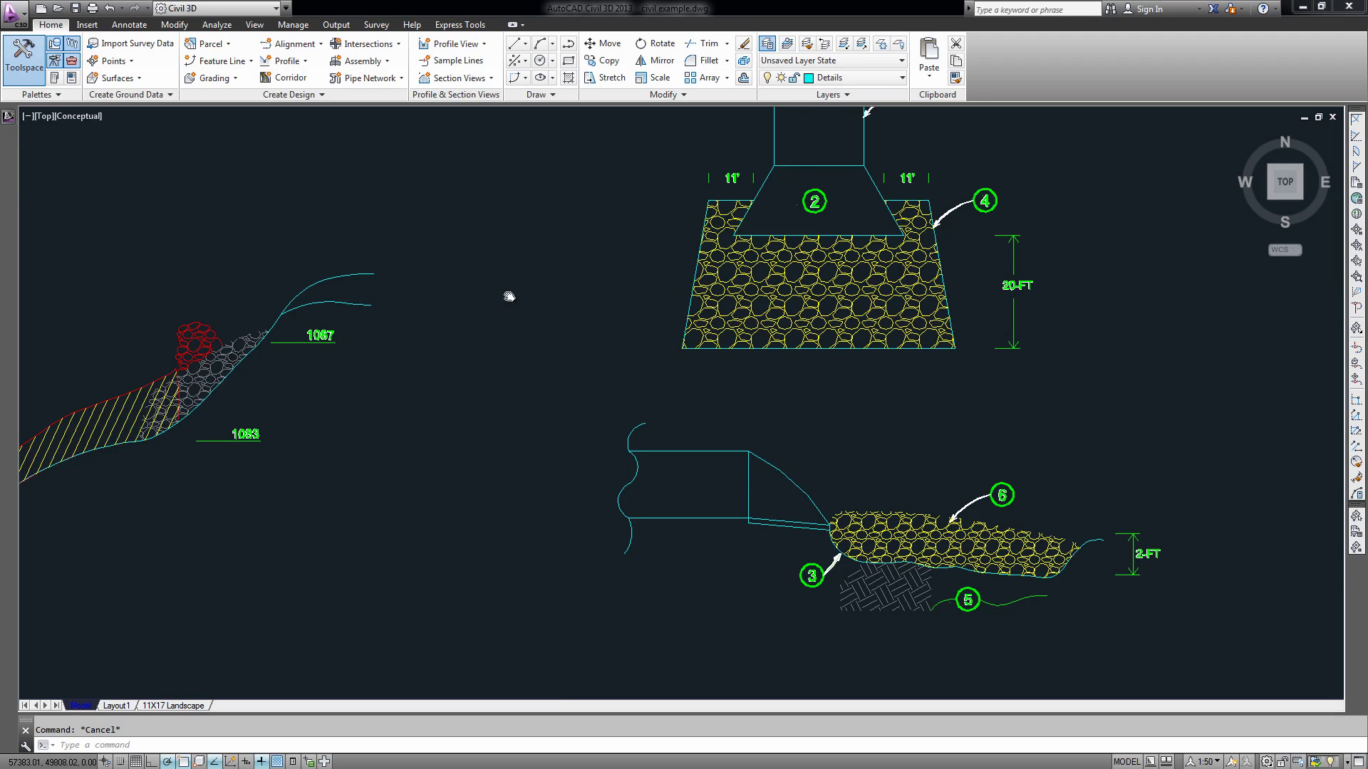
mouse_move(509, 297)
middle_down()
mouse_move(436, 318)
mouse_move(491, 316)
middle_up()
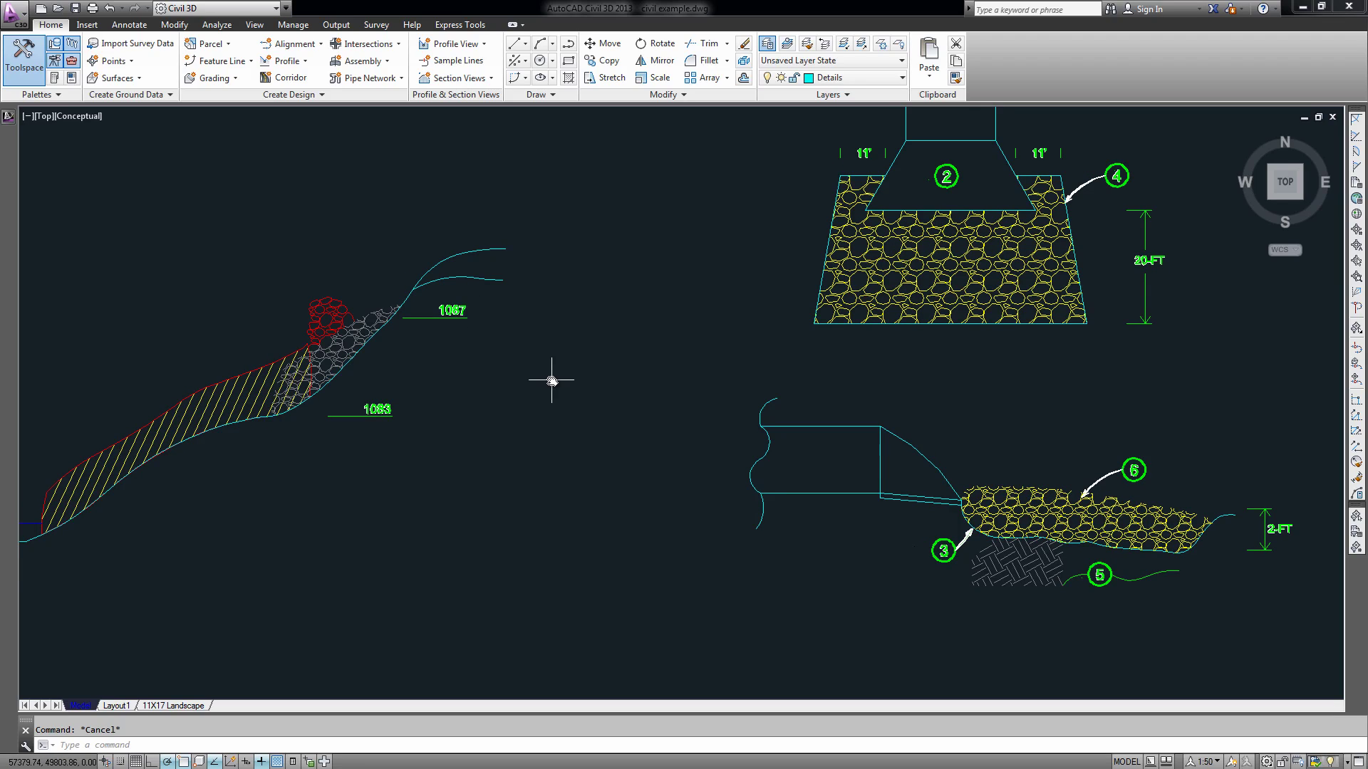